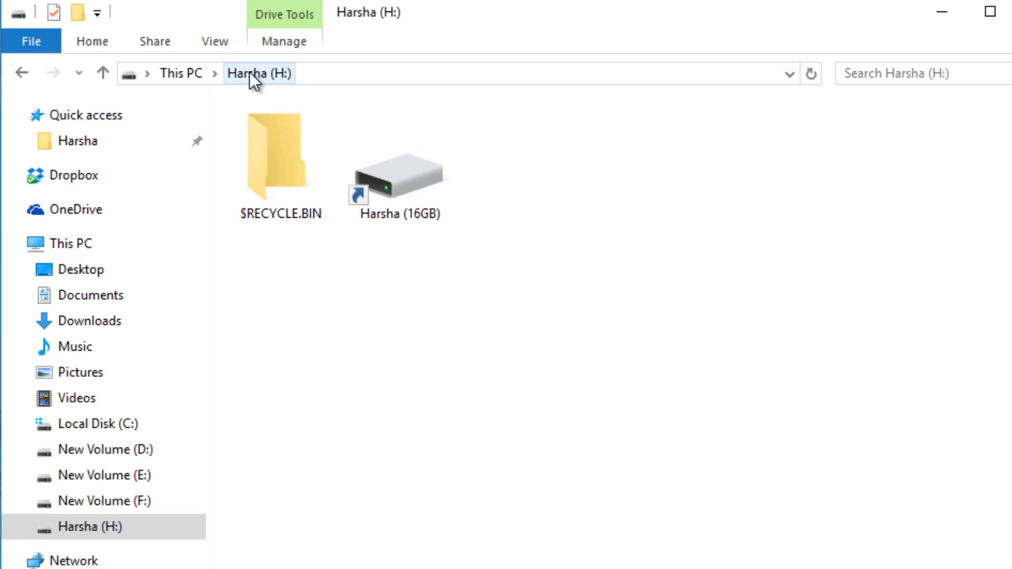
- Bring up the context menu of the Harsha (16GB) shortcut to check its rundll32 target
{"action": "mouse_move", "coordinate": [412, 203]}
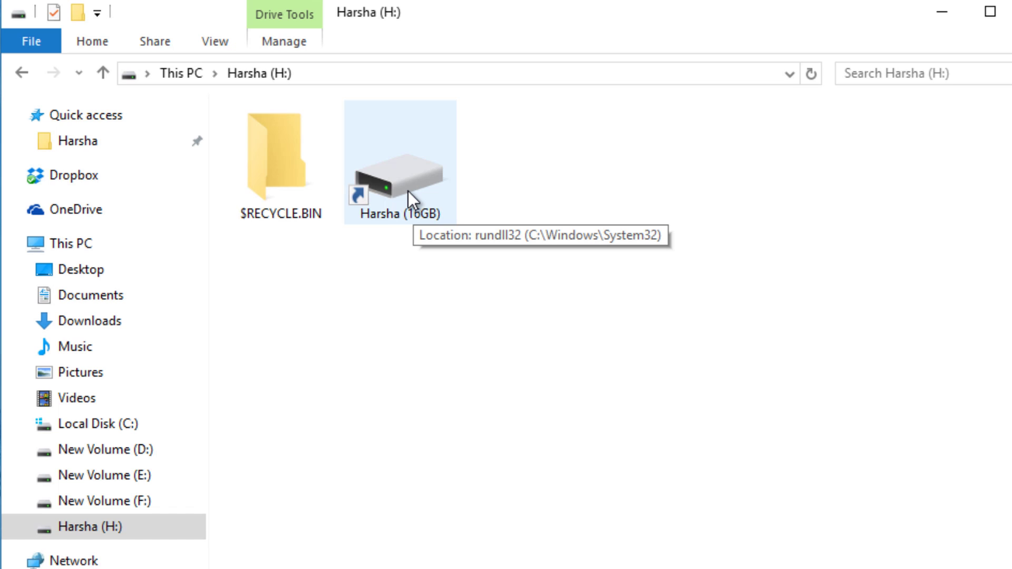
{"action": "right_click", "coordinate": [408, 190]}
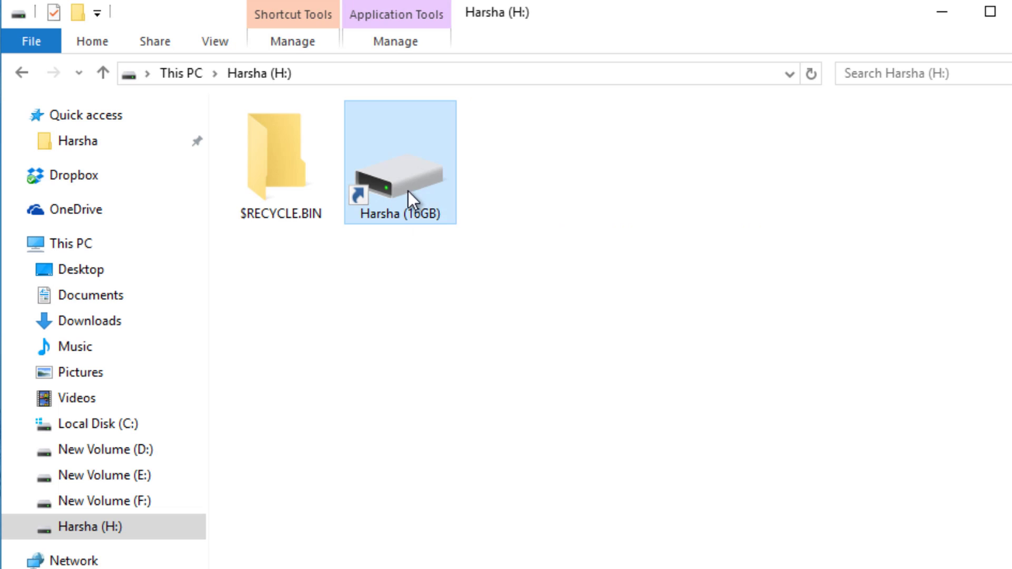
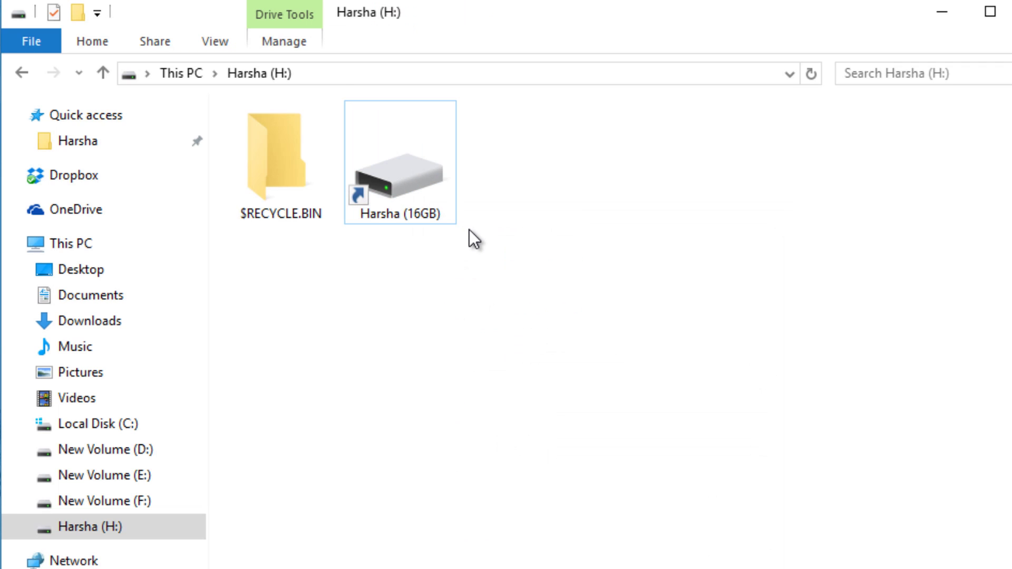
- Return from the Harsha (H:) drive to This PC and bring up the H: drive's context menu
{"action": "left_click", "coordinate": [402, 222]}
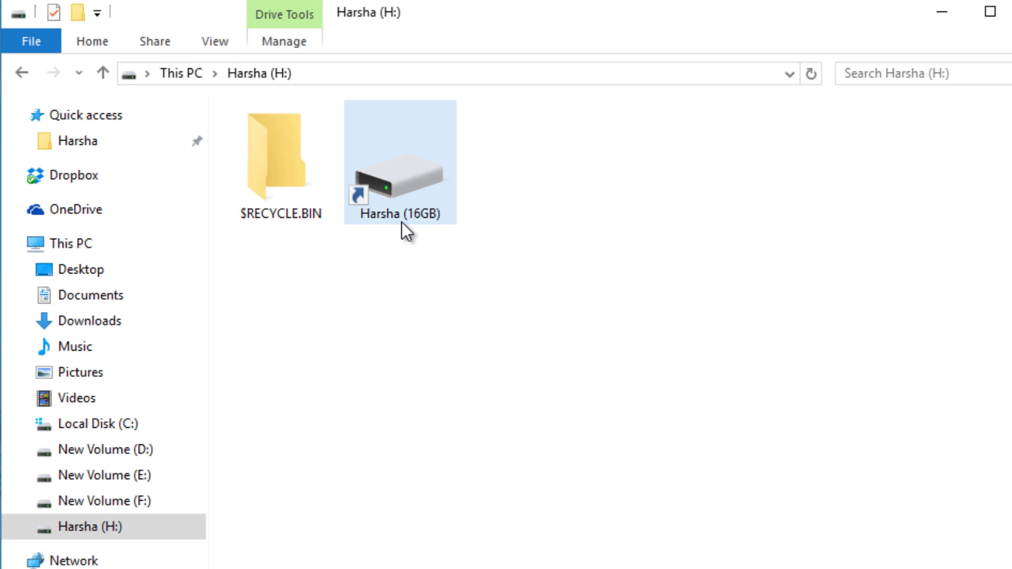
{"action": "left_click", "coordinate": [180, 72]}
{"action": "right_click", "coordinate": [892, 376]}
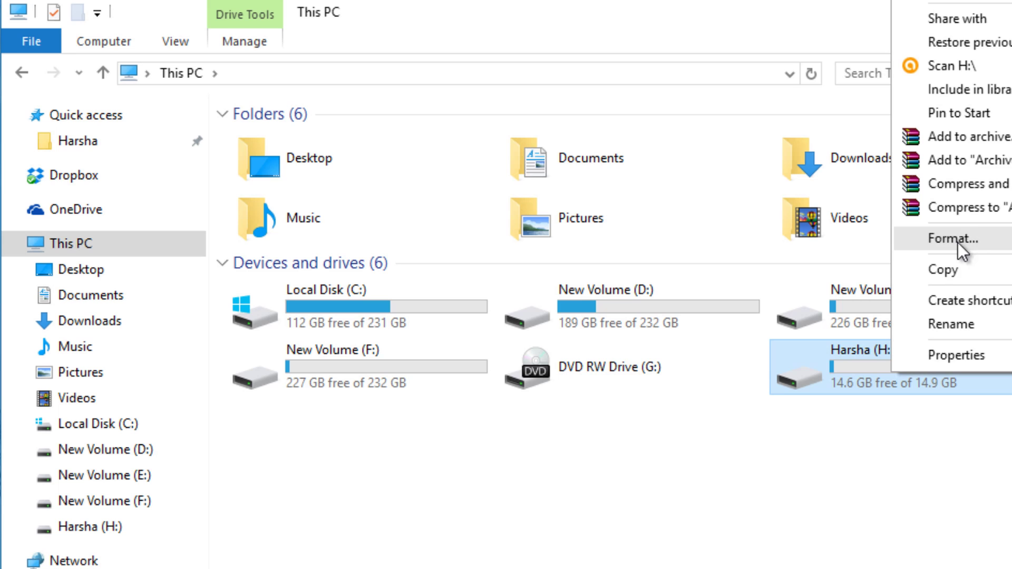
- Scan H: with Avast until it reports no threat, close the result, and reopen Harsha (H:)
{"action": "left_click", "coordinate": [979, 64]}
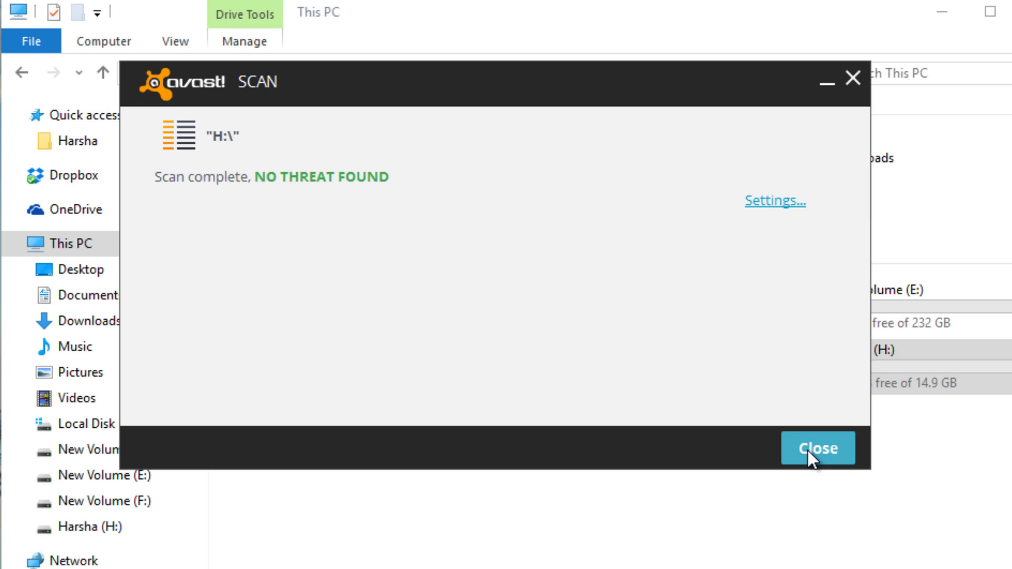
{"action": "left_click", "coordinate": [806, 450]}
{"action": "double_click", "coordinate": [851, 393]}
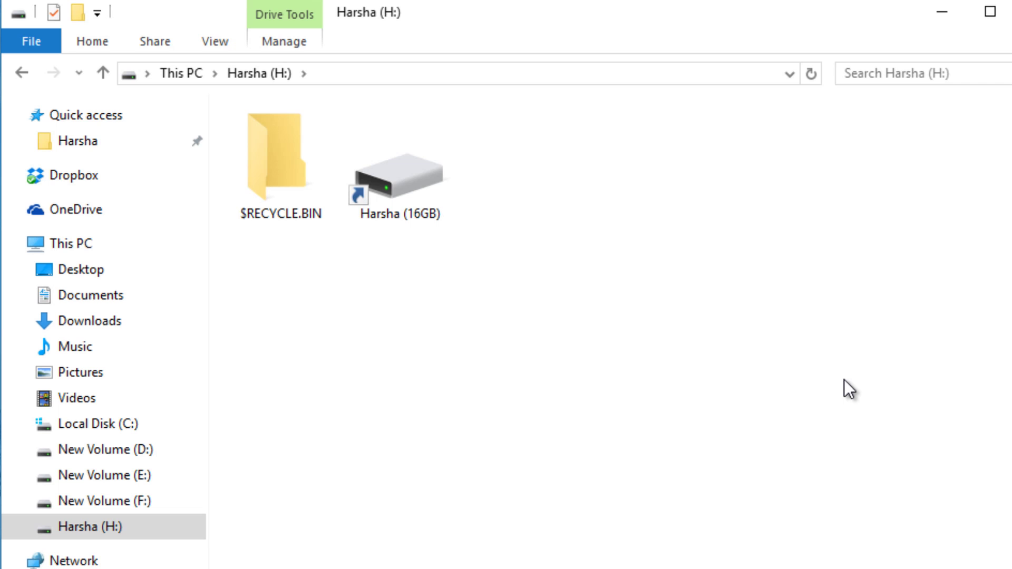
{"action": "key", "text": "super"}
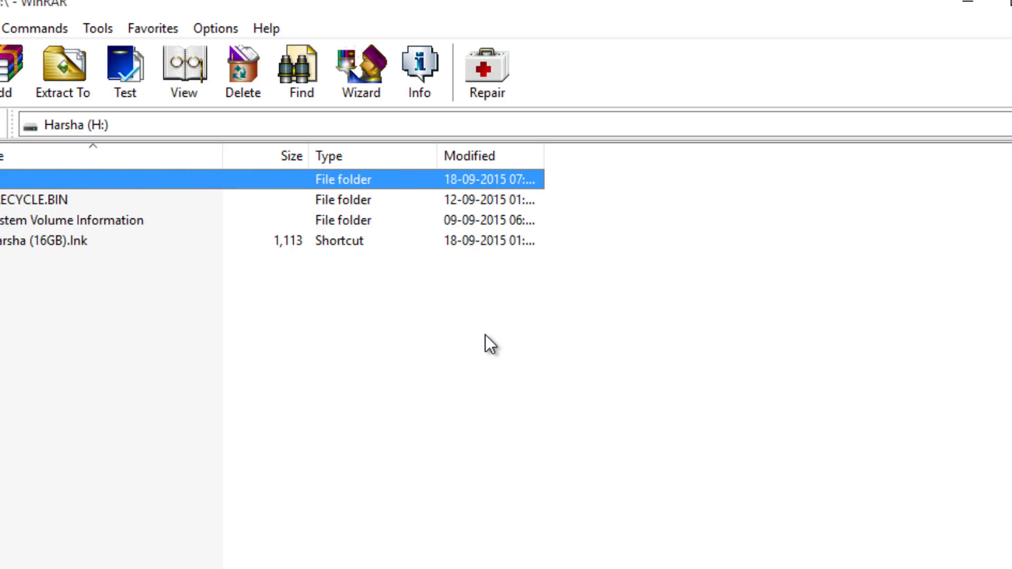
- Check the Harsha (H:) drive path shown in WinRAR's address field
{"action": "left_click", "coordinate": [169, 140]}
{"action": "double_click", "coordinate": [170, 140]}
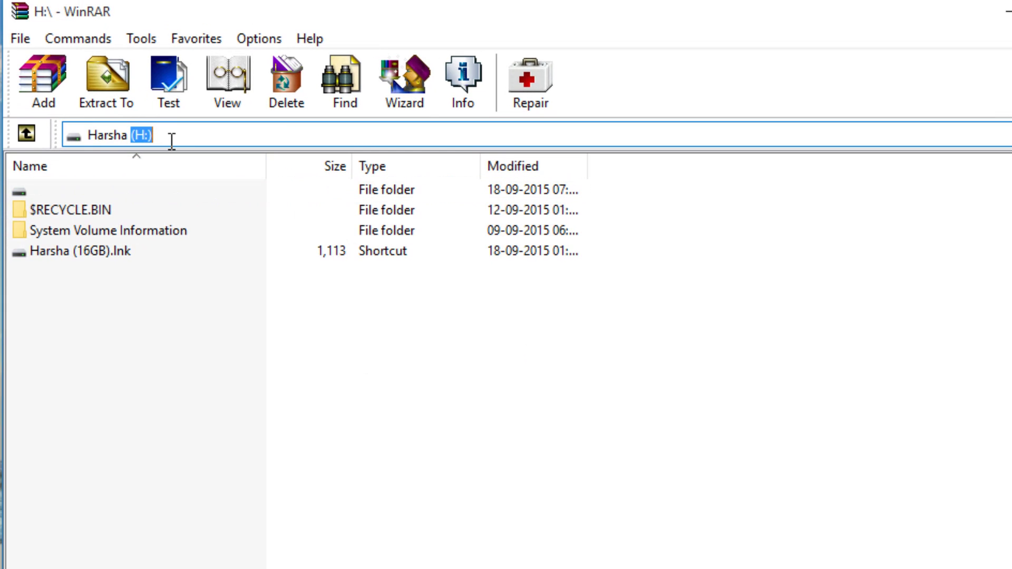
{"action": "double_click", "coordinate": [90, 135]}
{"action": "left_click", "coordinate": [746, 350]}
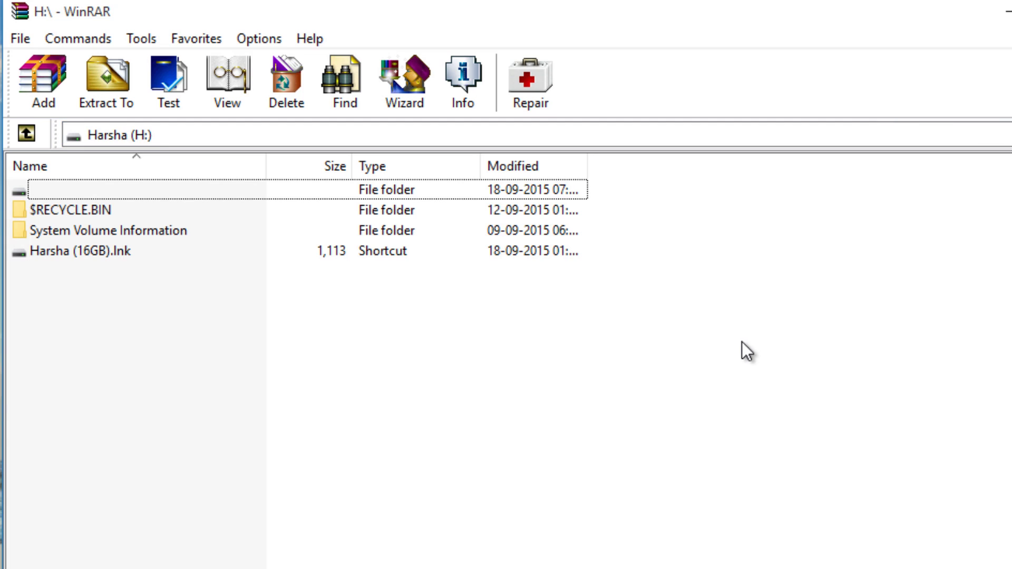
{"action": "left_click_drag", "start_coordinate": [35, 367], "coordinate": [98, 277]}
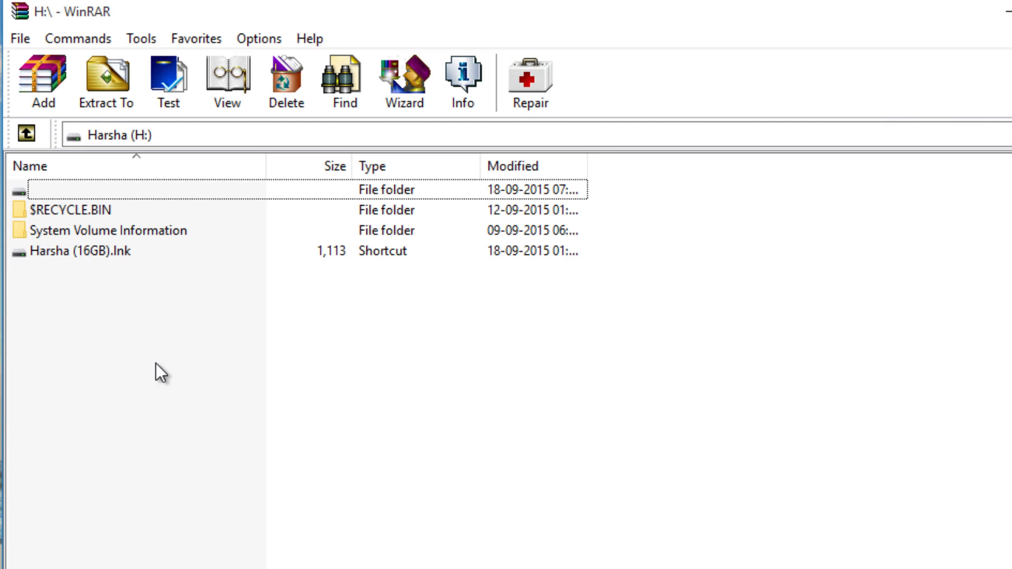
- Peek into the blank-named hidden folder, return to the H: root, and inspect the Harsha (16GB) shortcut
{"action": "double_click", "coordinate": [153, 193]}
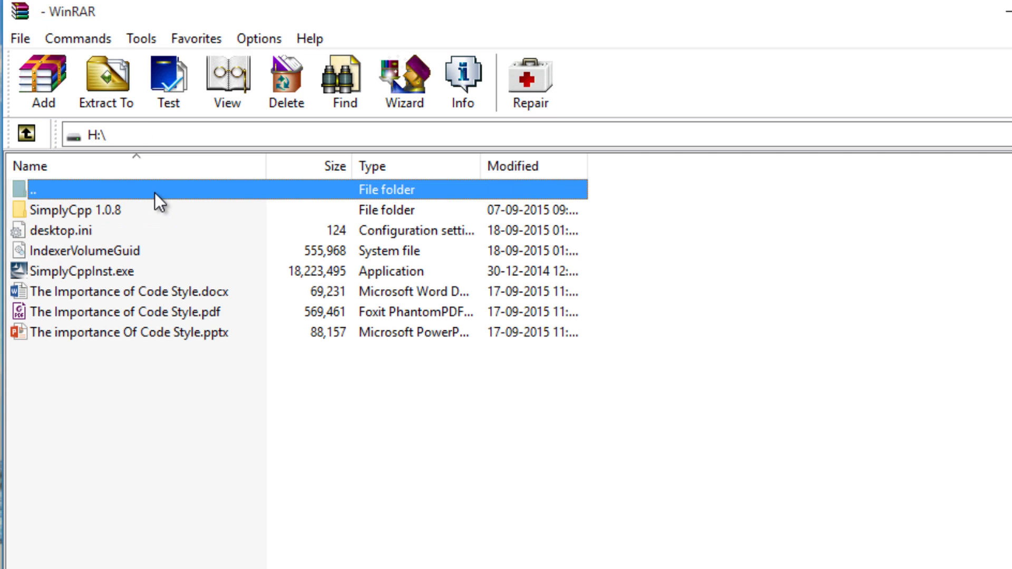
{"action": "double_click", "coordinate": [154, 192]}
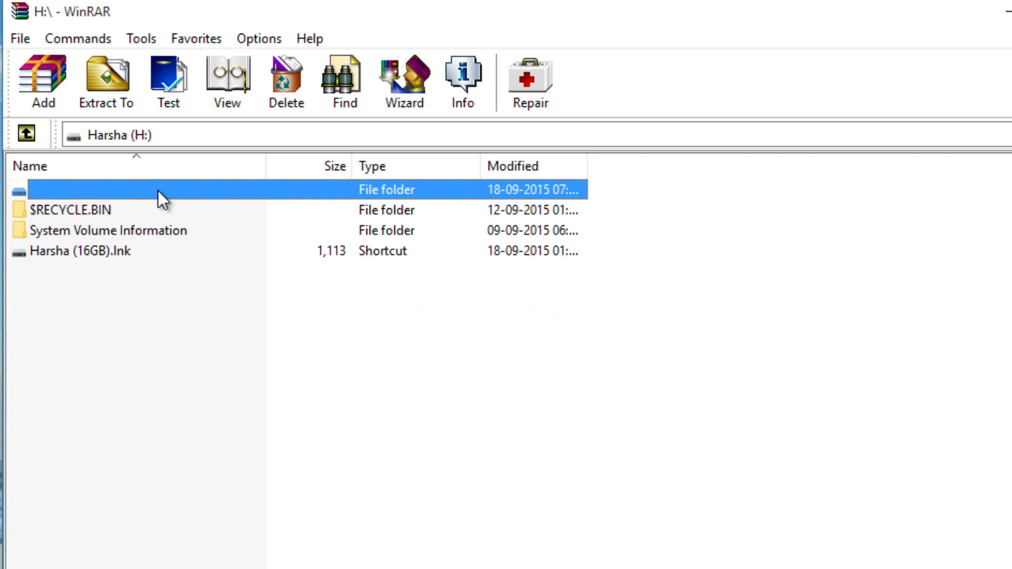
{"action": "left_click", "coordinate": [140, 417]}
{"action": "left_click", "coordinate": [63, 252]}
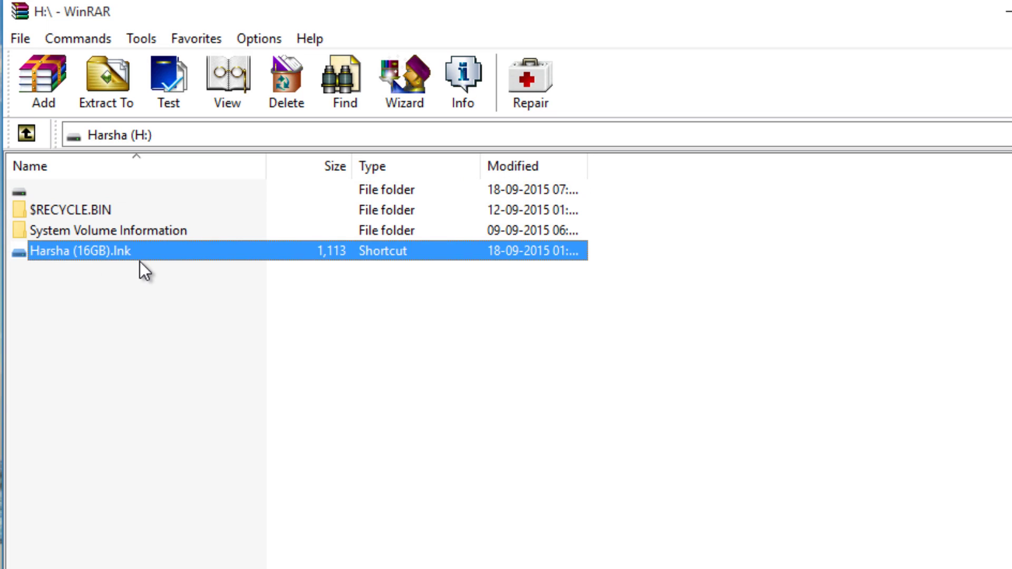
{"action": "left_click", "coordinate": [135, 304]}
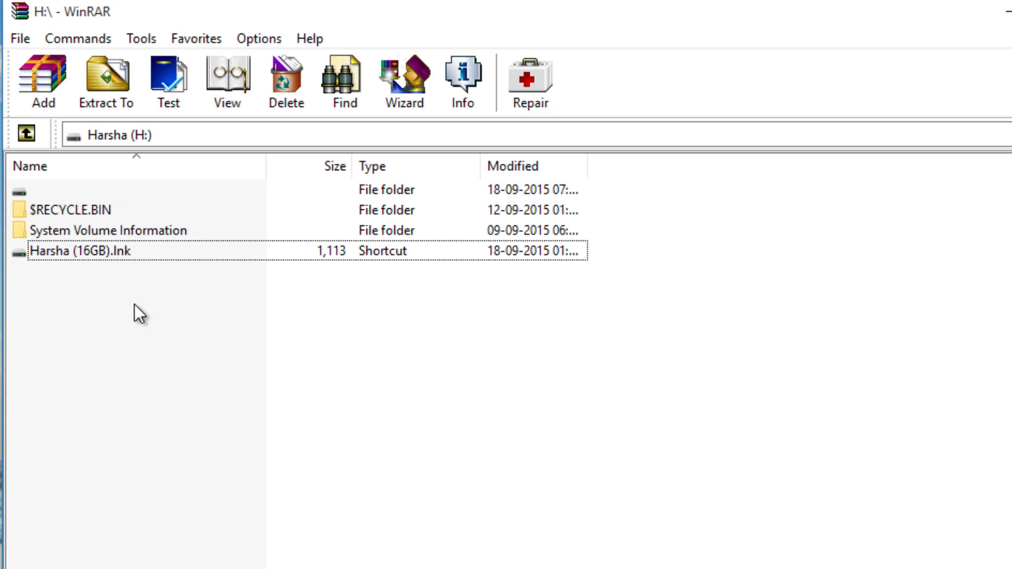
- Inspect System Volume Information, $RECYCLE.BIN and the blank-named folder, then bring WinRAR forward
{"action": "left_click", "coordinate": [135, 231]}
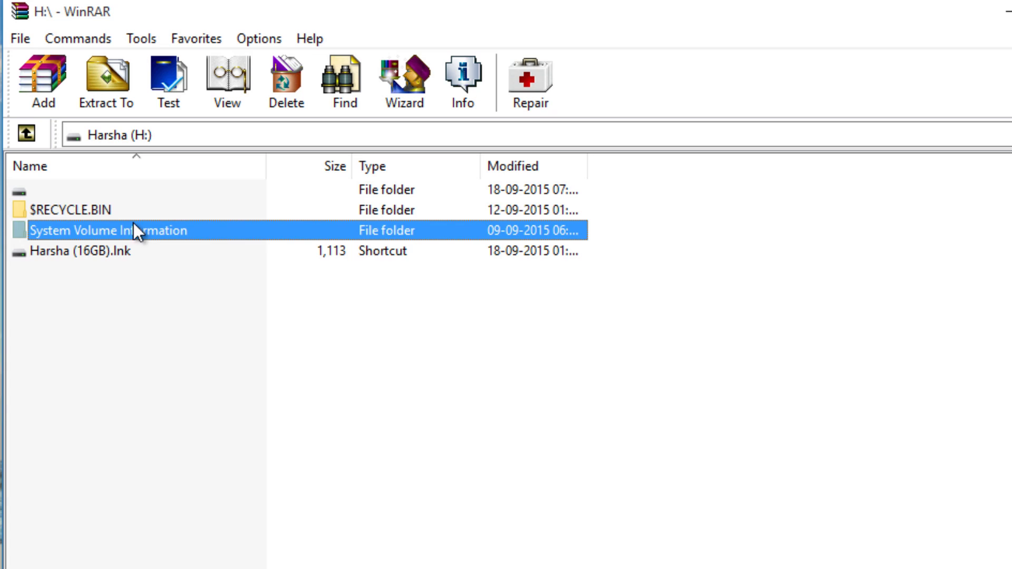
{"action": "left_click", "coordinate": [135, 211]}
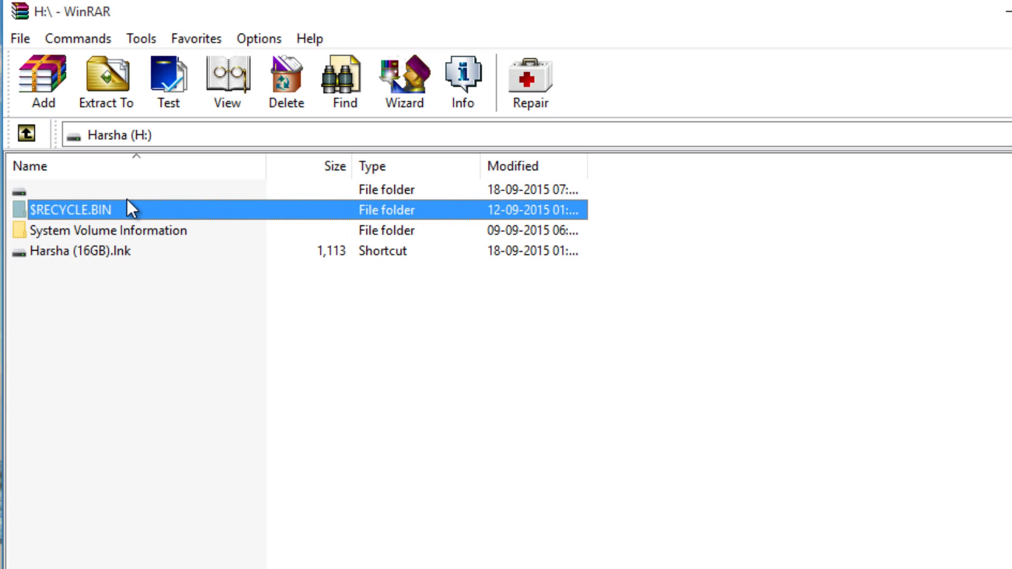
{"action": "left_click", "coordinate": [126, 197]}
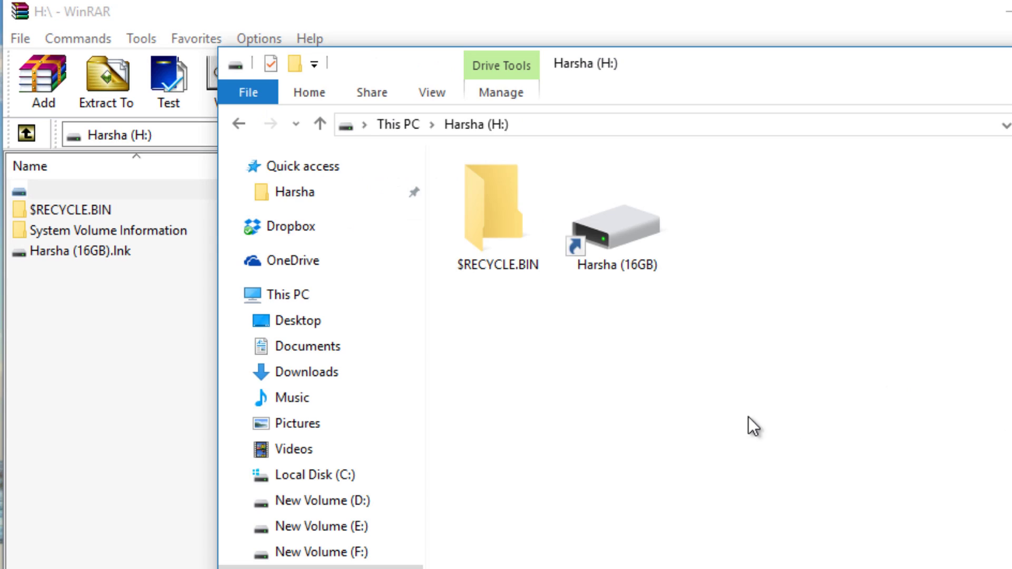
{"action": "left_click_drag", "start_coordinate": [747, 417], "coordinate": [482, 291]}
{"action": "left_click_drag", "start_coordinate": [739, 194], "coordinate": [928, 435]}
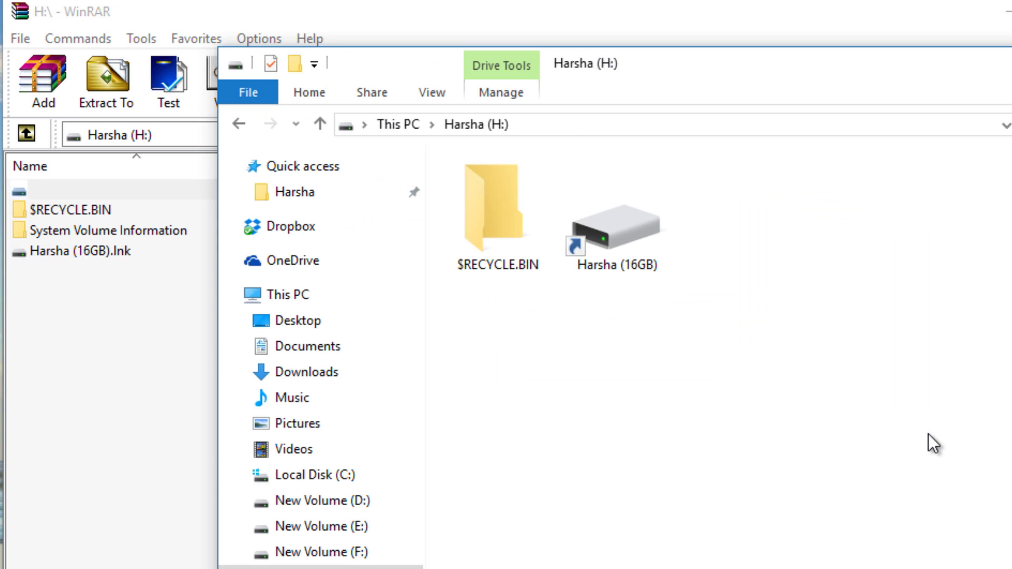
{"action": "left_click", "coordinate": [158, 410]}
- Open the blank-named folder and select IndexerVolumeGuid and desktop.ini for deletion
{"action": "double_click", "coordinate": [150, 189]}
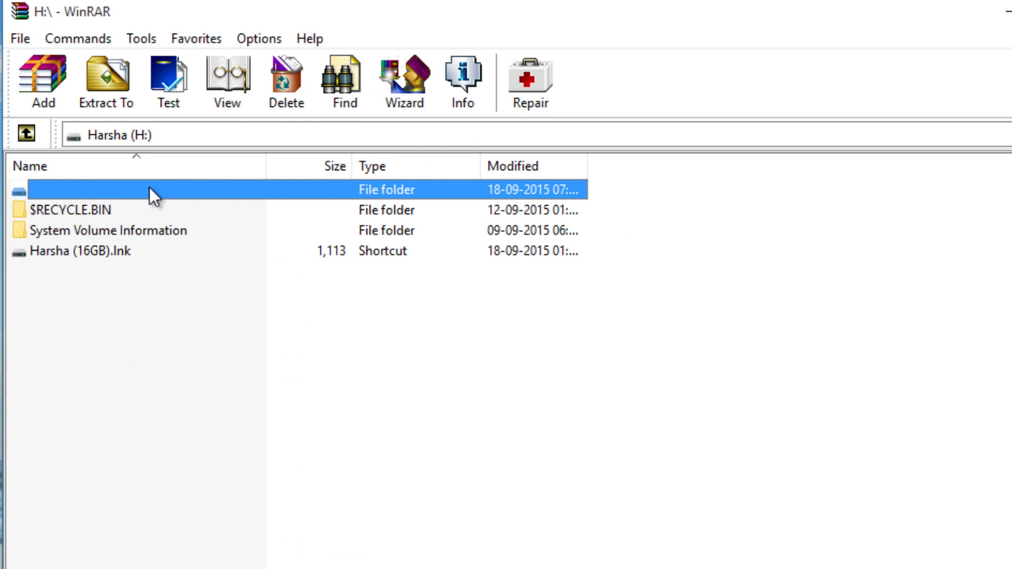
{"action": "left_click_drag", "start_coordinate": [127, 414], "coordinate": [138, 206]}
{"action": "left_click", "coordinate": [170, 395]}
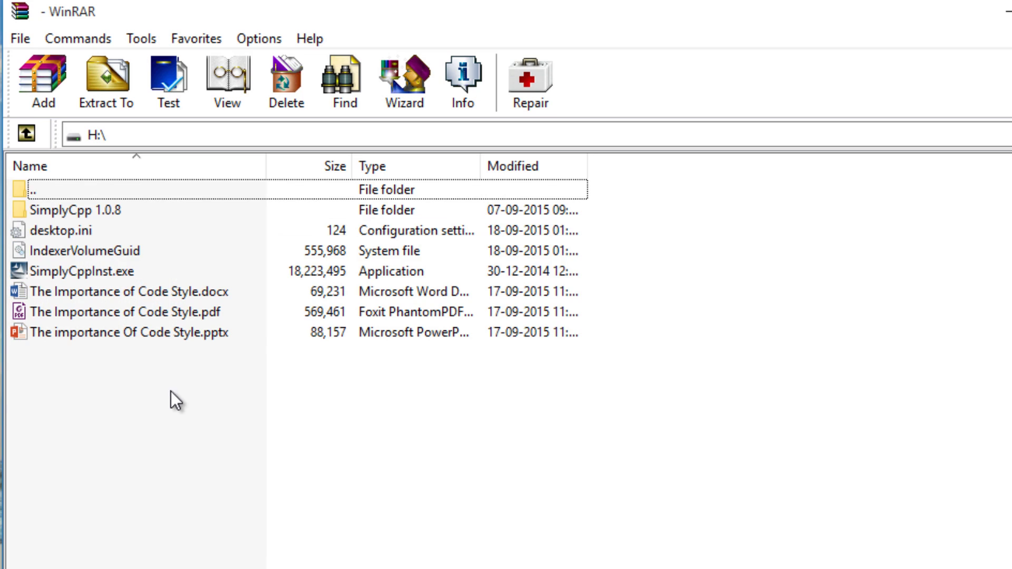
{"action": "left_click", "coordinate": [120, 249]}
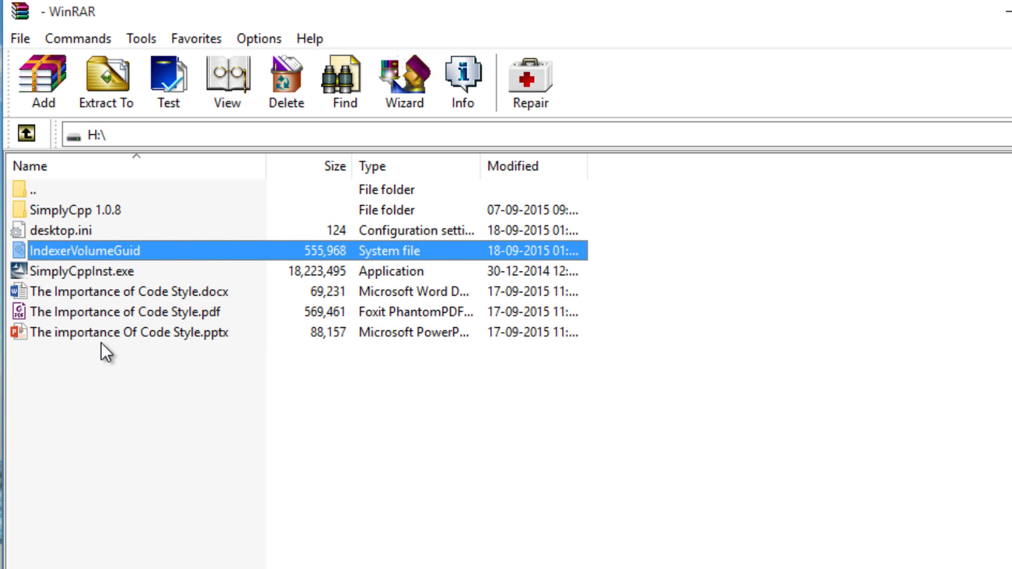
{"action": "left_click", "coordinate": [126, 229], "text": "ctrl"}
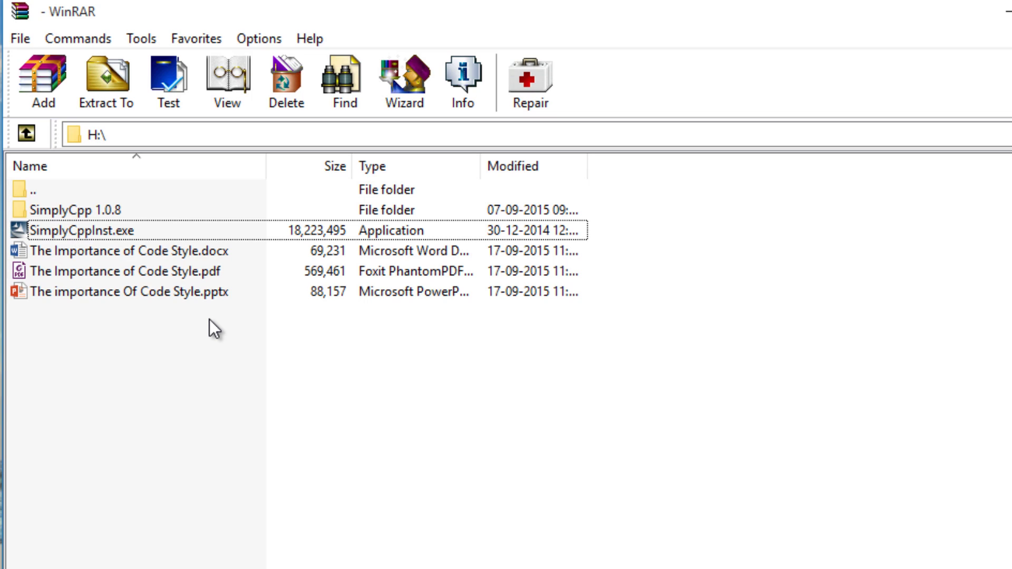
- Open SimplyCpp 1.0.8, then climb back up to the H: root
{"action": "double_click", "coordinate": [159, 213]}
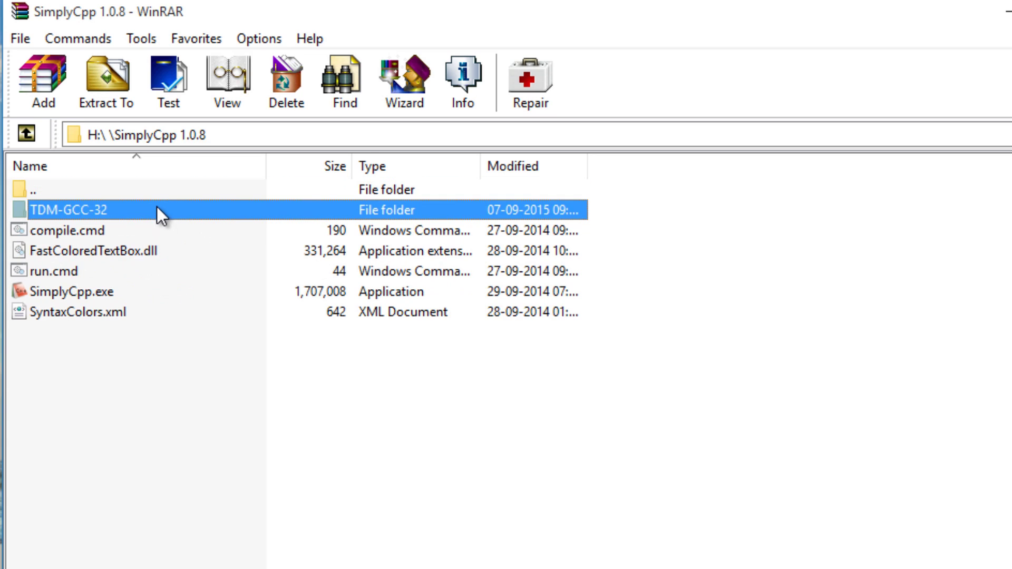
{"action": "double_click", "coordinate": [156, 193]}
{"action": "left_click", "coordinate": [214, 384]}
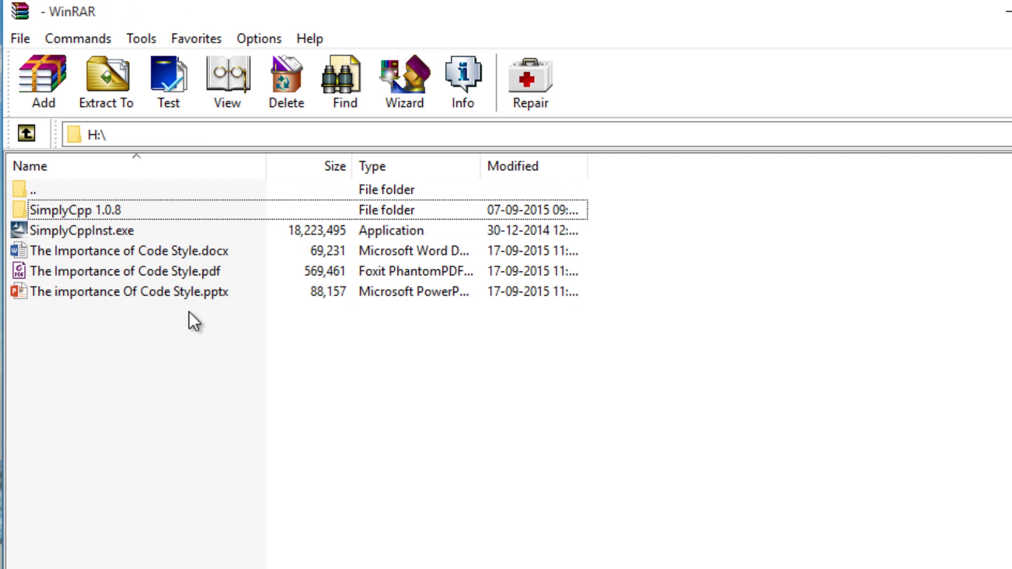
{"action": "double_click", "coordinate": [111, 190]}
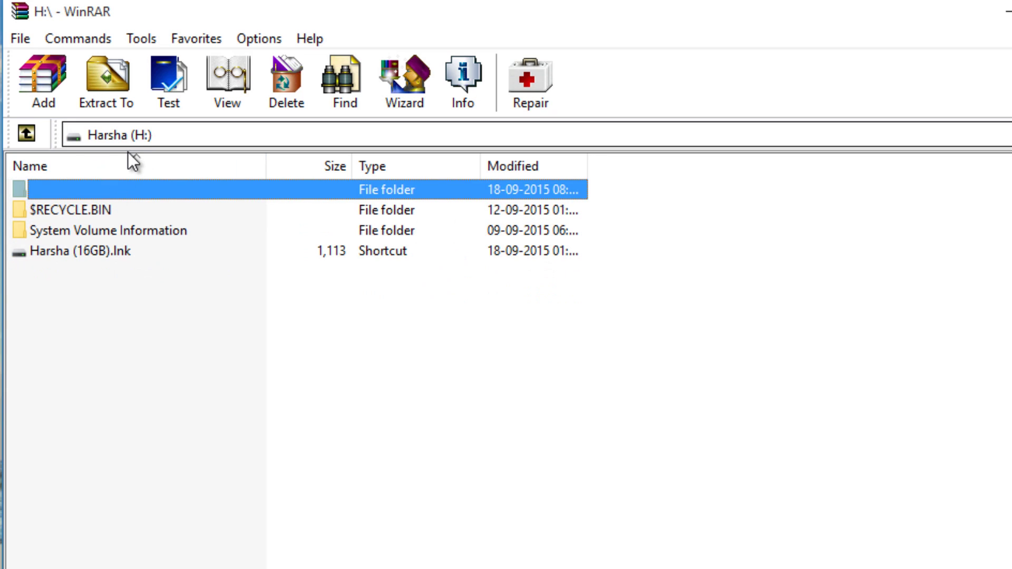
{"action": "left_click", "coordinate": [38, 319]}
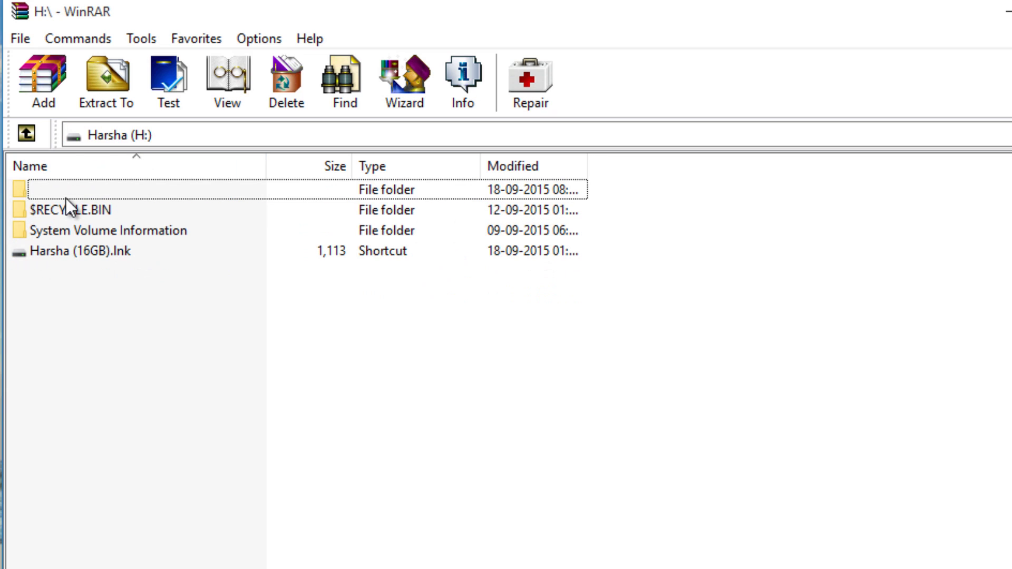
- Reopen the blank-named folder, select its five items, return to the root, and switch to File Explorer
{"action": "left_click", "coordinate": [51, 197]}
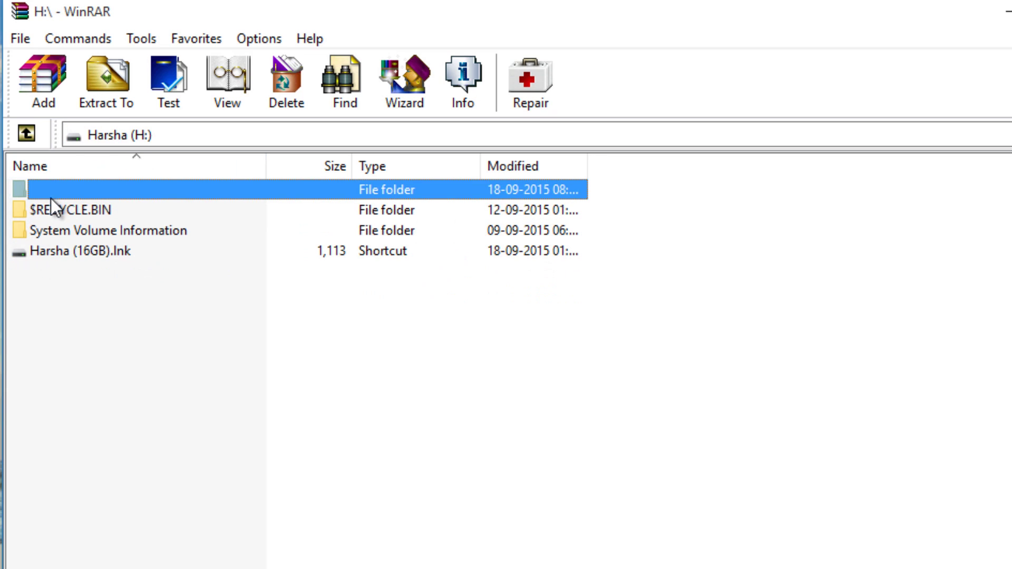
{"action": "double_click", "coordinate": [89, 194]}
{"action": "left_click_drag", "start_coordinate": [117, 345], "coordinate": [107, 206]}
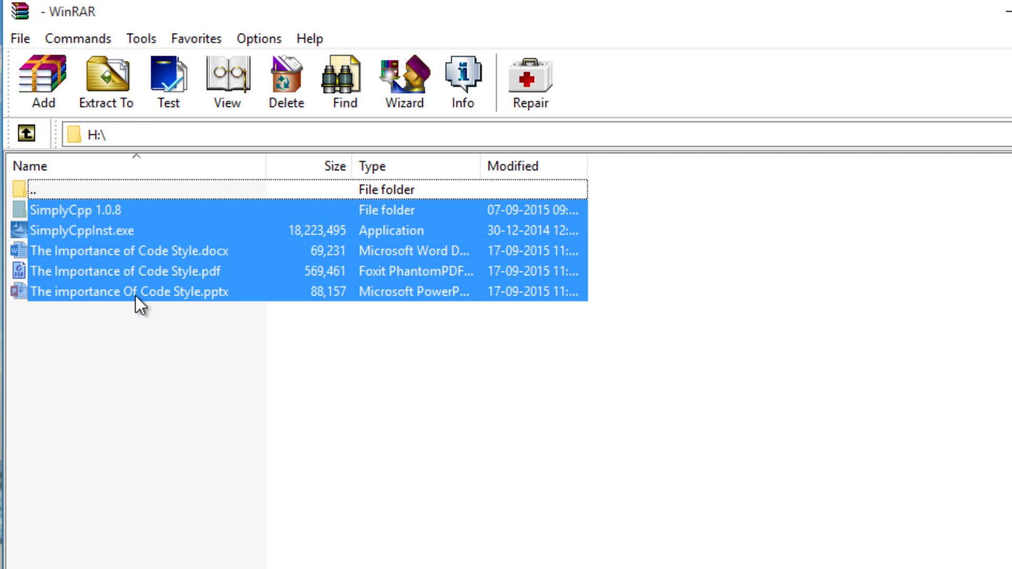
{"action": "double_click", "coordinate": [105, 190]}
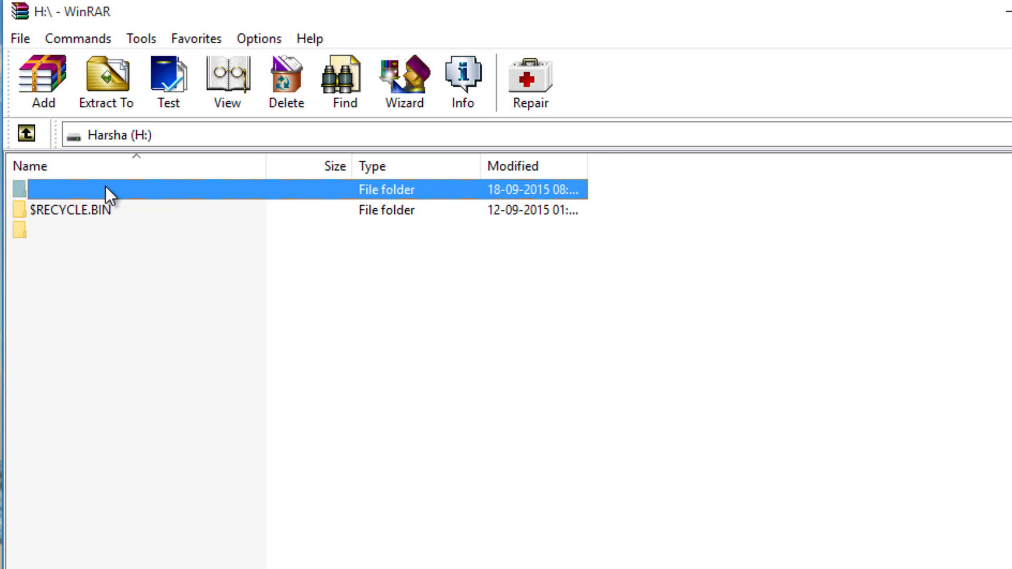
{"action": "left_click", "coordinate": [165, 380]}
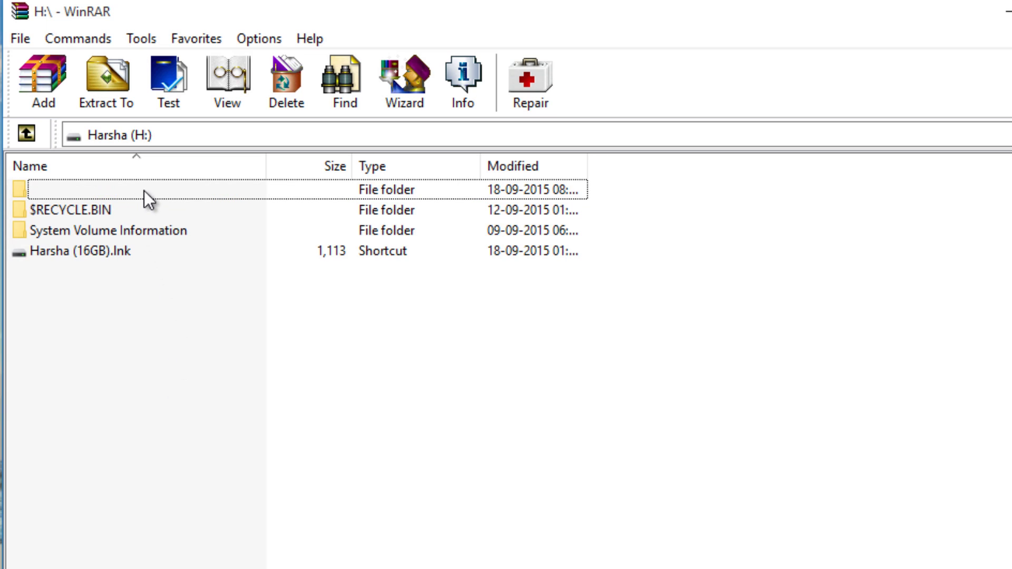
{"action": "key", "text": "alt+Tab"}
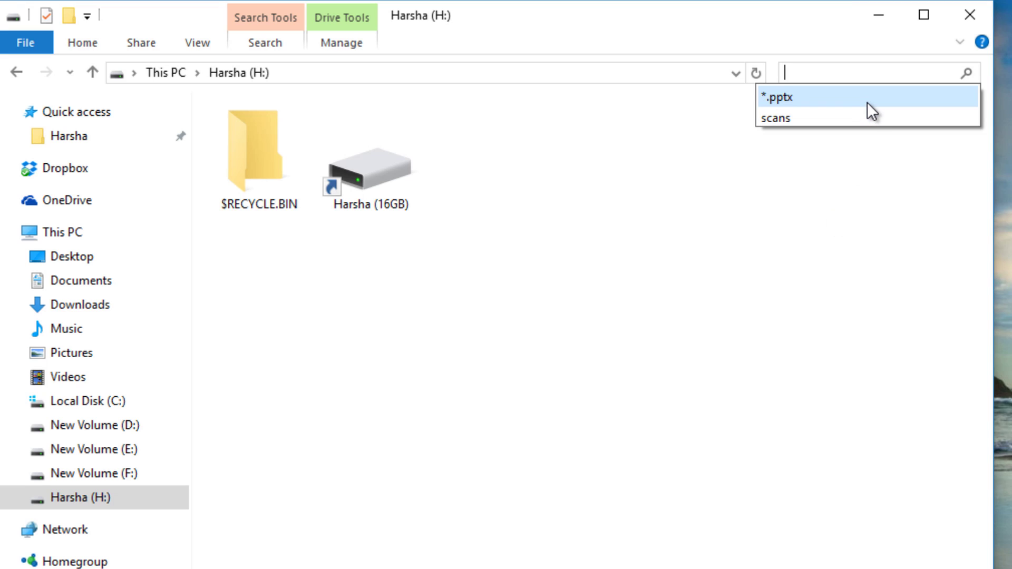
- Search H: for *.pptx files and open the found presentation's file location
{"action": "left_click", "coordinate": [840, 103]}
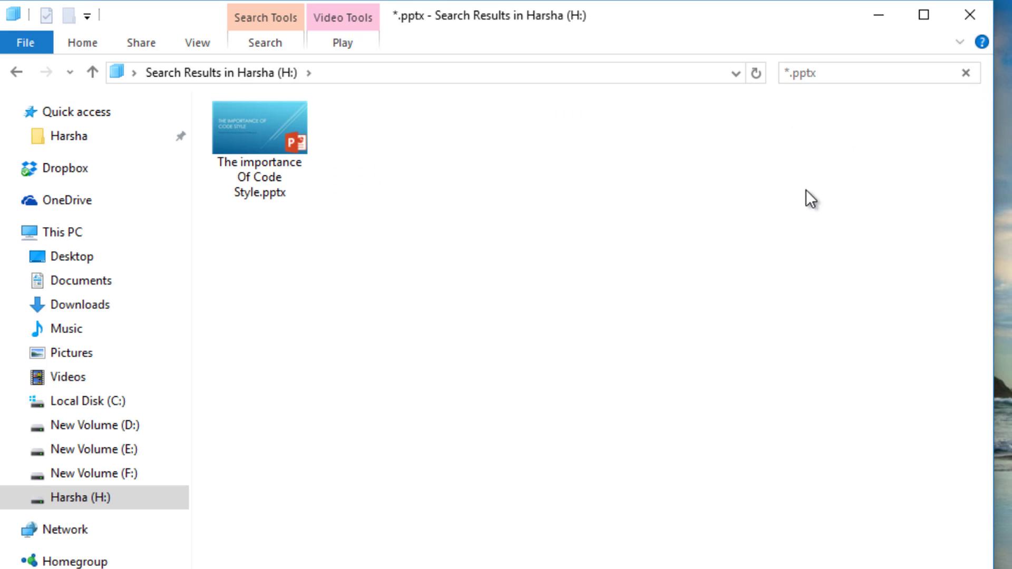
{"action": "right_click", "coordinate": [289, 180]}
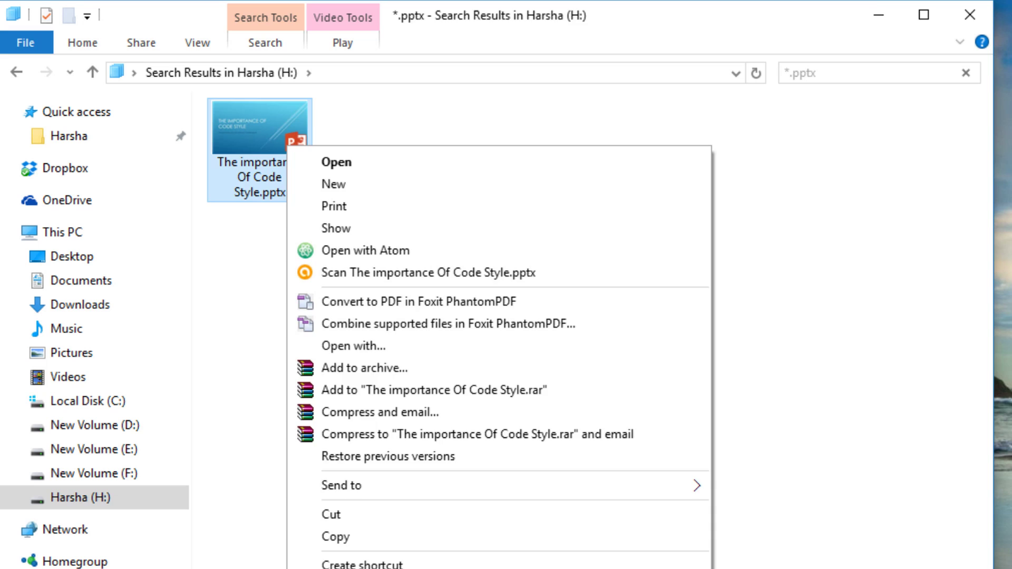
{"action": "key", "text": "i"}
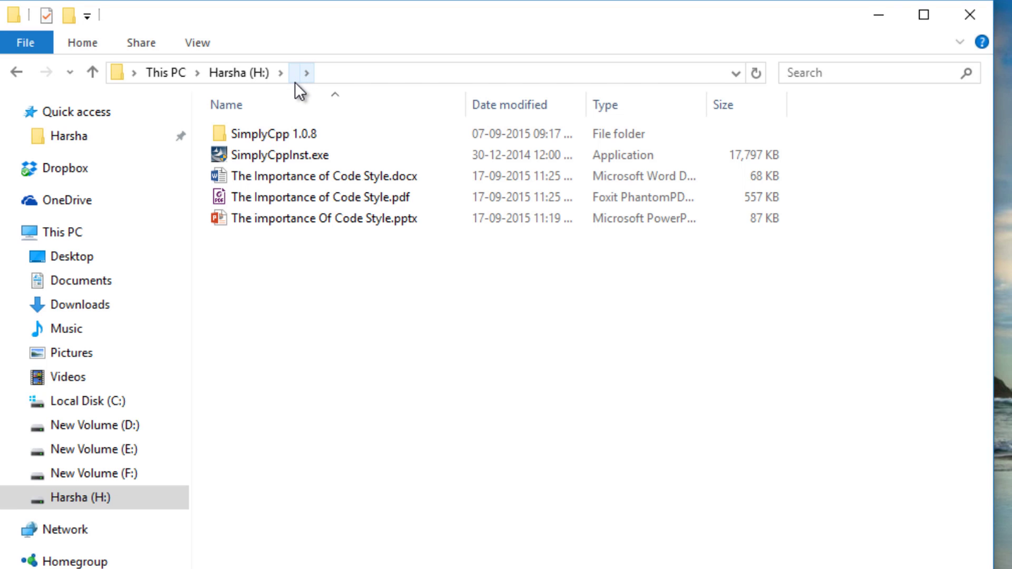
- Review the blank-named folder's properties without changes, then go up to This PC
{"action": "right_click", "coordinate": [451, 415]}
{"action": "left_click", "coordinate": [508, 393]}
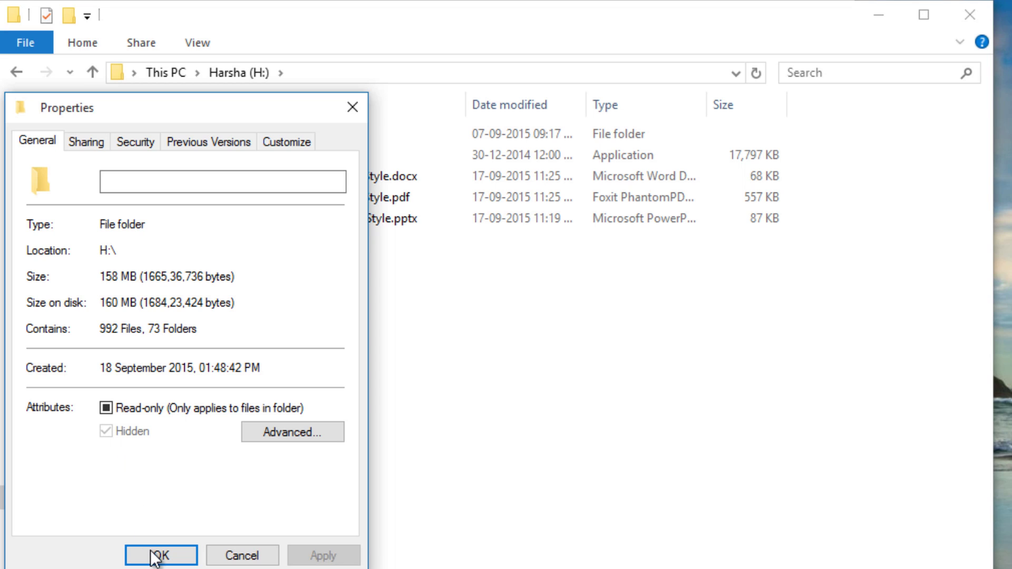
{"action": "left_click", "coordinate": [121, 183]}
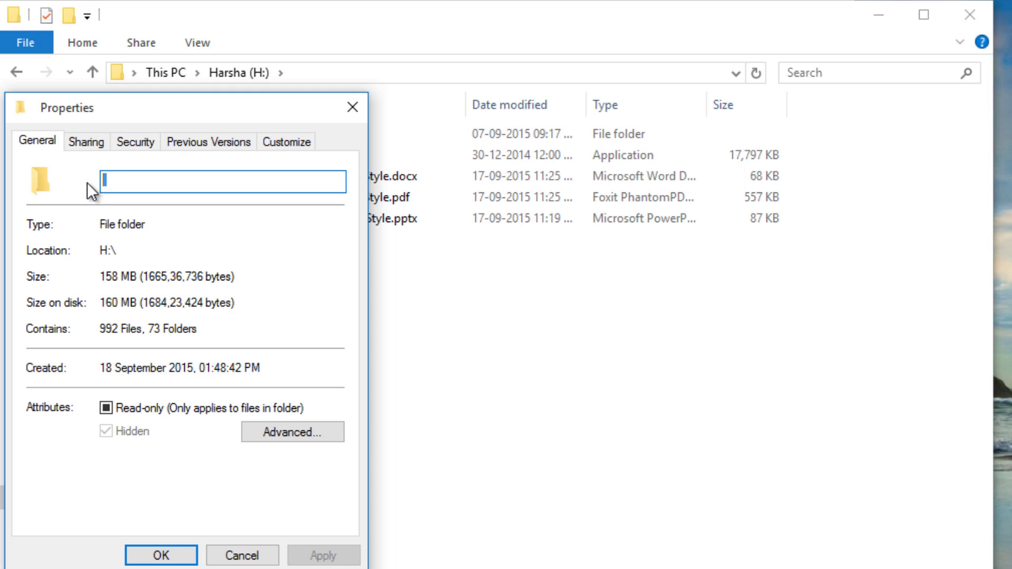
{"action": "left_click", "coordinate": [216, 555]}
{"action": "left_click_drag", "start_coordinate": [269, 434], "coordinate": [310, 154]}
{"action": "left_click", "coordinate": [362, 262]}
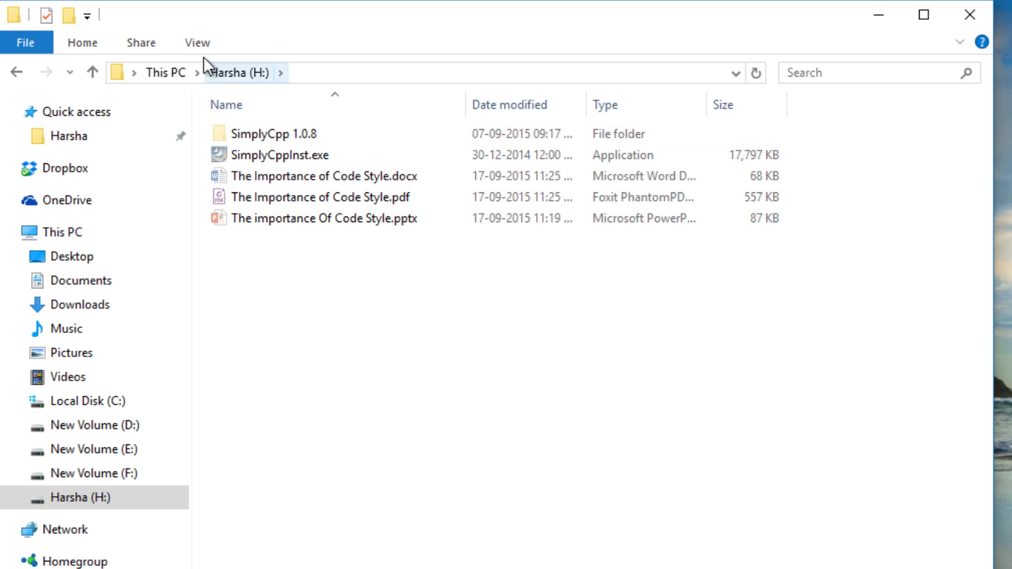
{"action": "left_click", "coordinate": [172, 69]}
- Paste the recovered files into the H: root and permanently delete $RECYCLE.BIN and the Harsha (16GB) shortcut
{"action": "double_click", "coordinate": [813, 337]}
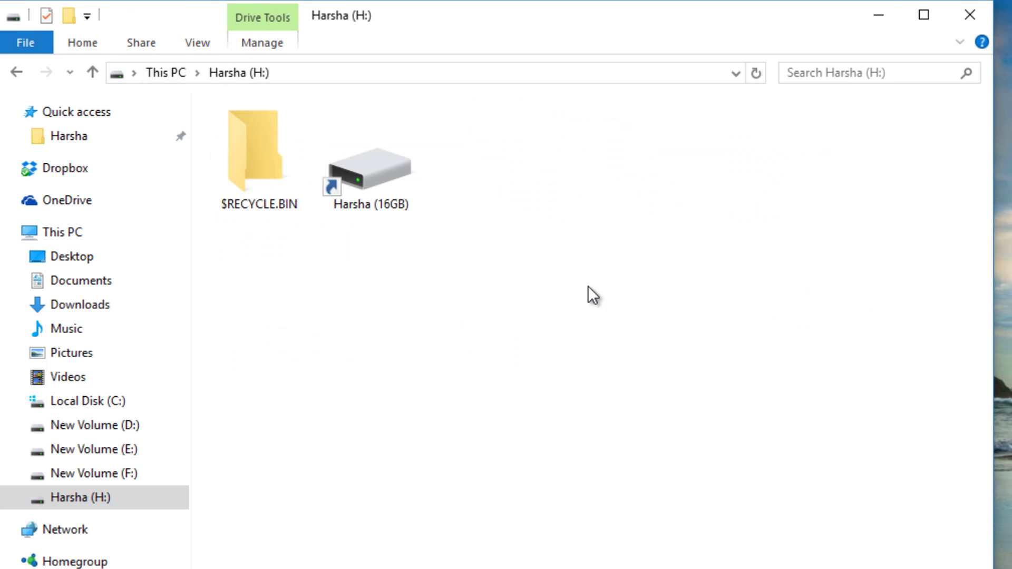
{"action": "key", "text": "ctrl+v"}
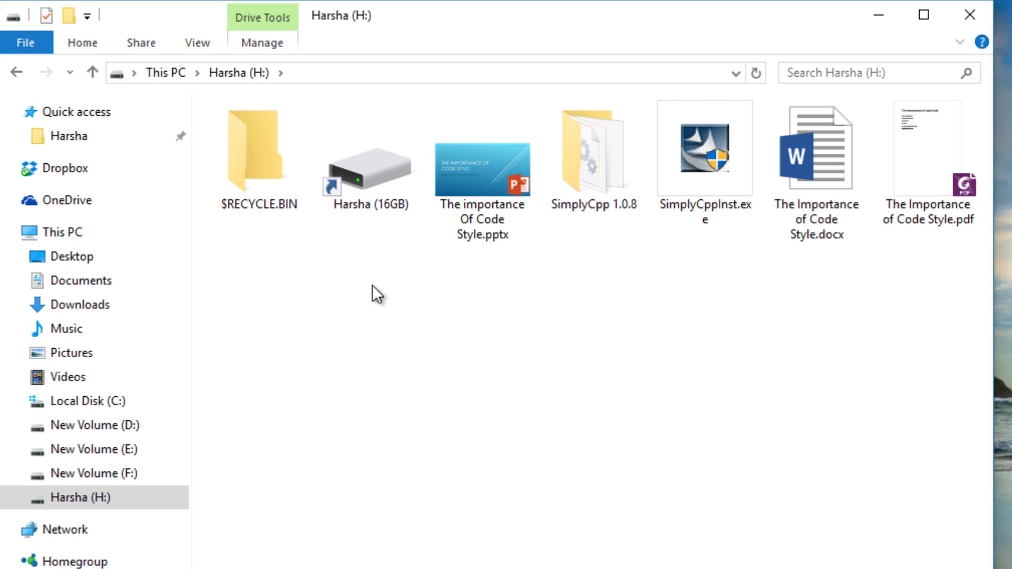
{"action": "left_click_drag", "start_coordinate": [325, 221], "coordinate": [263, 172]}
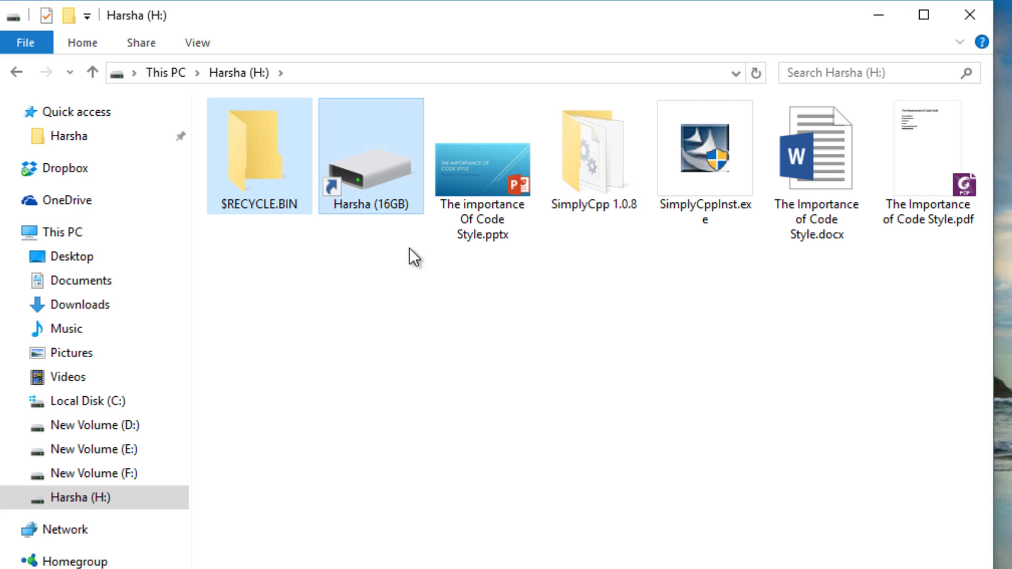
{"action": "key", "text": "Delete"}
{"action": "key", "text": "Return"}
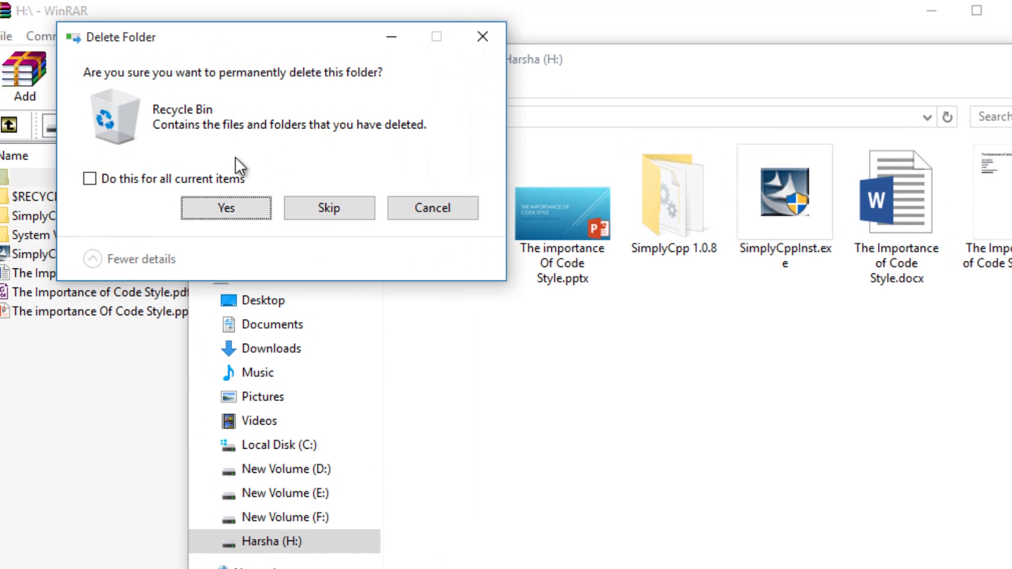
- Confirm the deletion for all items and refresh the H: listing in File Explorer
{"action": "left_click", "coordinate": [215, 178]}
{"action": "left_click", "coordinate": [235, 208]}
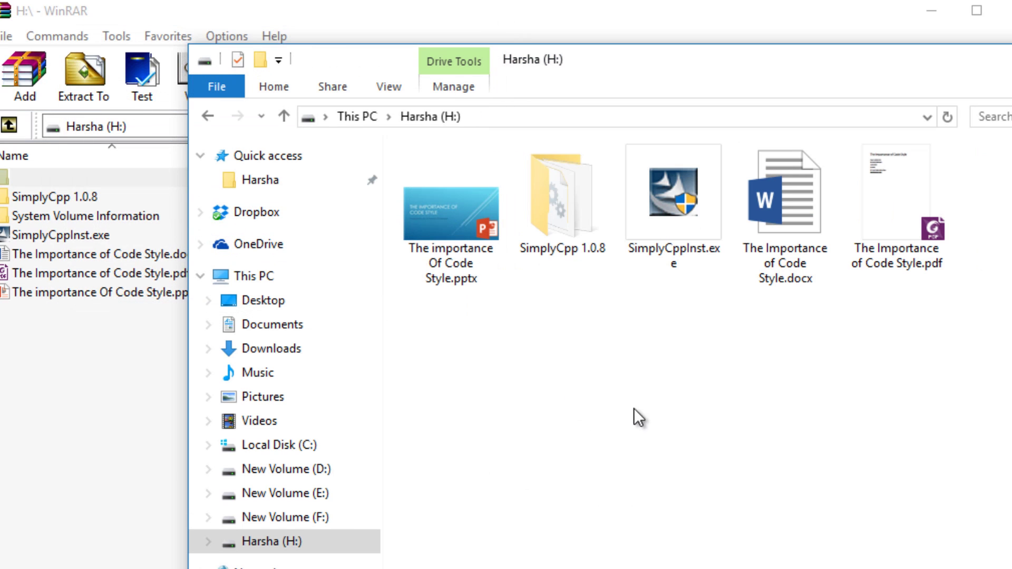
{"action": "right_click", "coordinate": [573, 385]}
{"action": "left_click", "coordinate": [656, 464]}
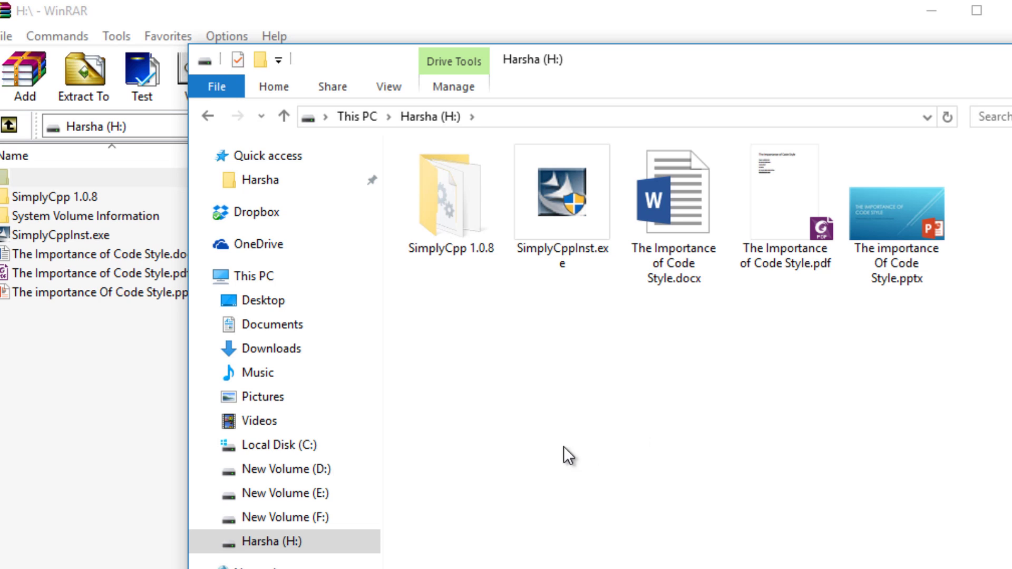
- In WinRAR, open System Volume Information twice to confirm it's empty, returning to the H: root
{"action": "left_click", "coordinate": [61, 366]}
{"action": "double_click", "coordinate": [71, 213]}
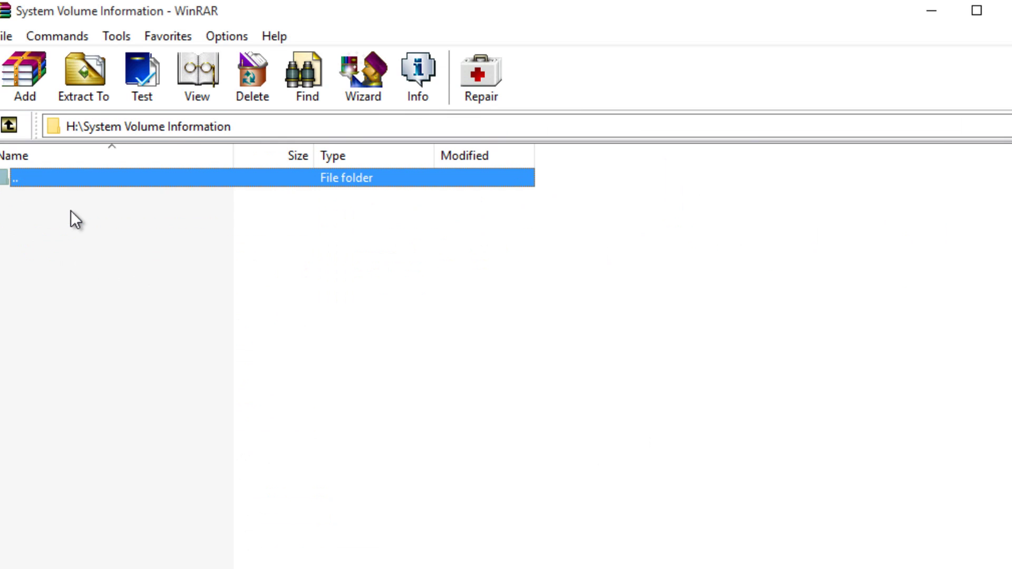
{"action": "double_click", "coordinate": [74, 181]}
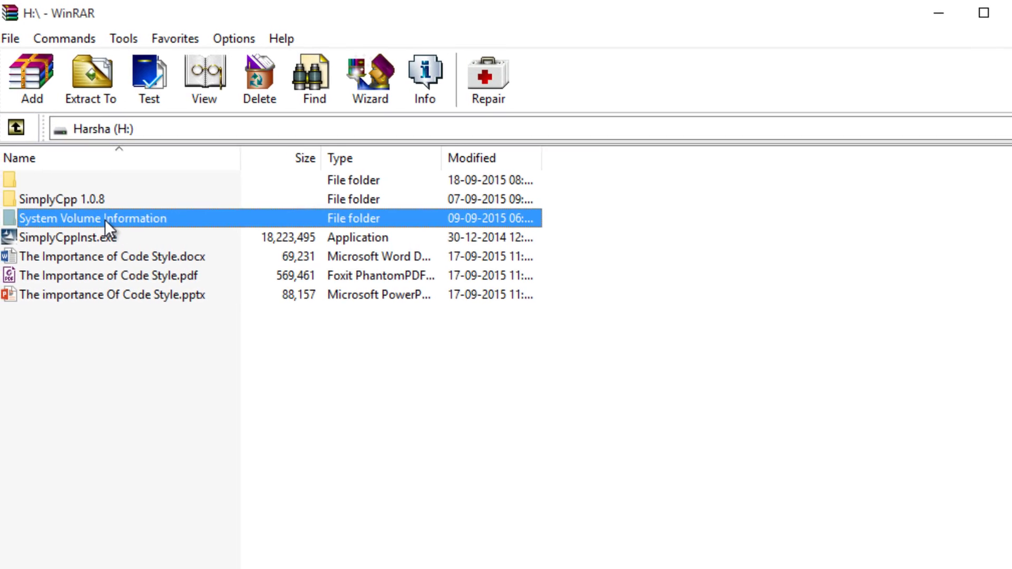
{"action": "double_click", "coordinate": [98, 218]}
{"action": "double_click", "coordinate": [125, 183]}
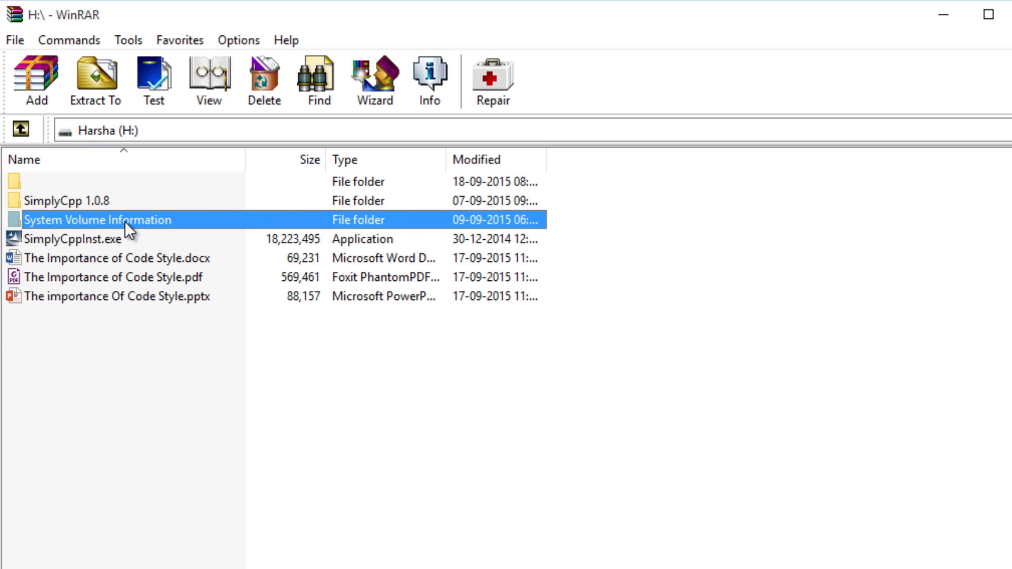
{"action": "left_click", "coordinate": [247, 378]}
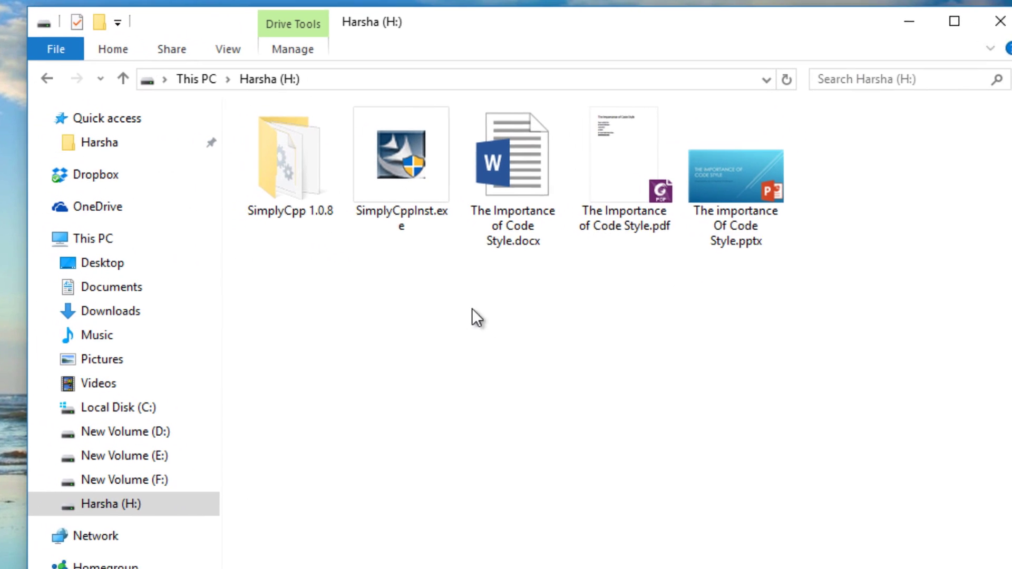
- Check the H: drive's properties showing 234 MB used and 14.6 GB free, then close them
{"action": "right_click", "coordinate": [448, 303]}
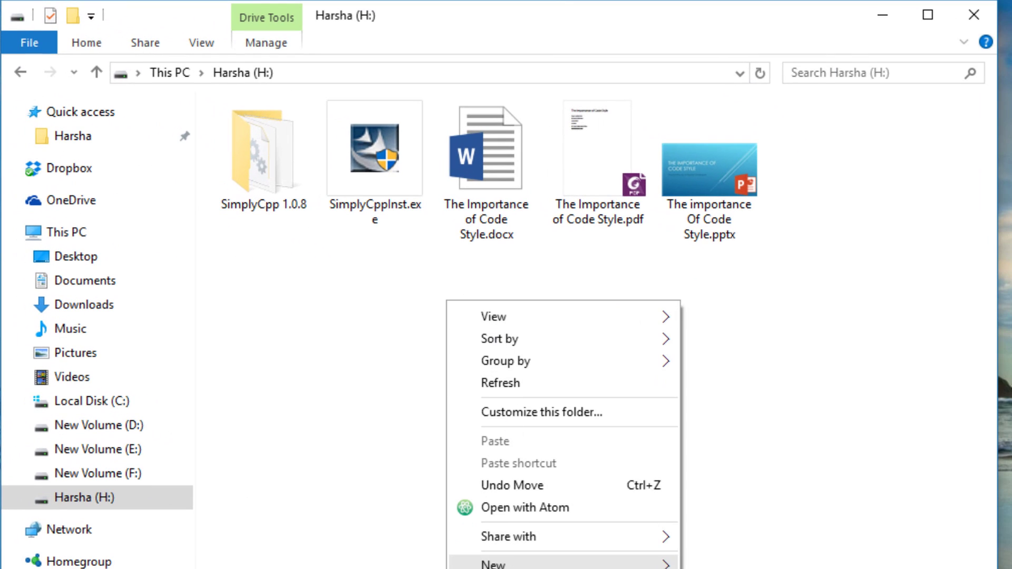
{"action": "left_click", "coordinate": [509, 568]}
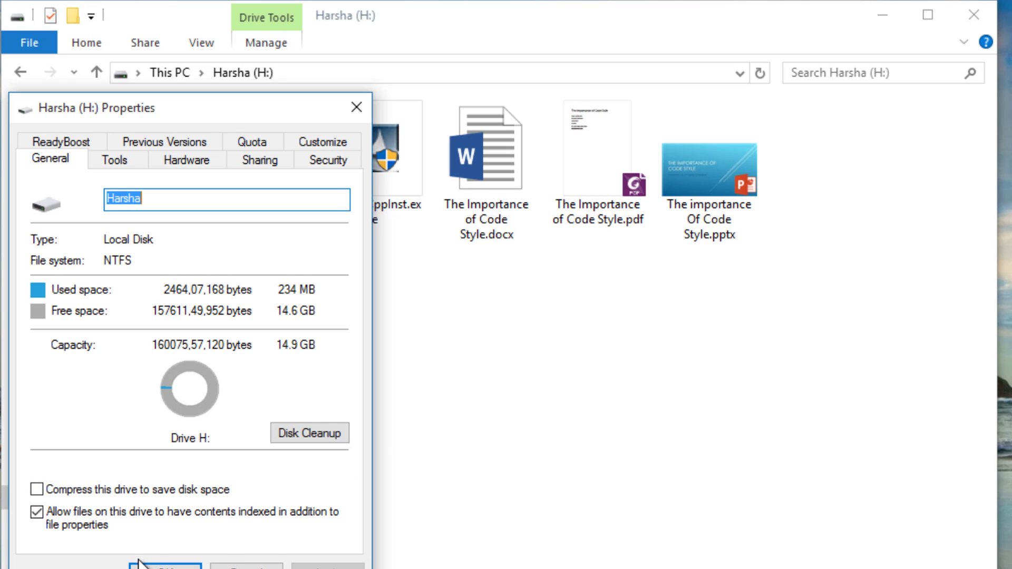
{"action": "left_click", "coordinate": [140, 566]}
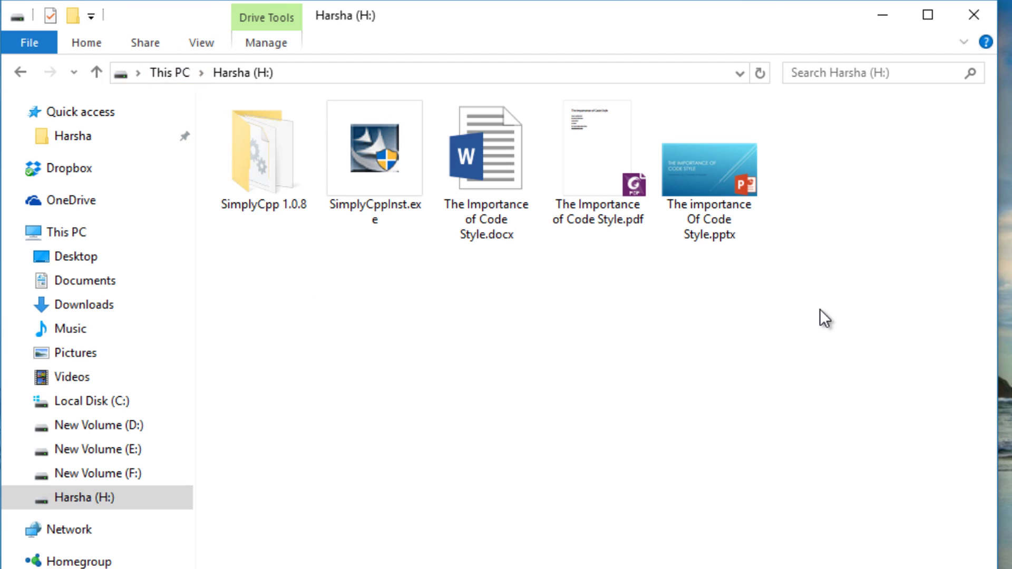
{"action": "left_click_drag", "start_coordinate": [819, 309], "coordinate": [385, 316]}
- From This PC, run an avast! virus scan of the Harsha (H:) drive
{"action": "left_click", "coordinate": [156, 79]}
{"action": "left_click", "coordinate": [800, 379]}
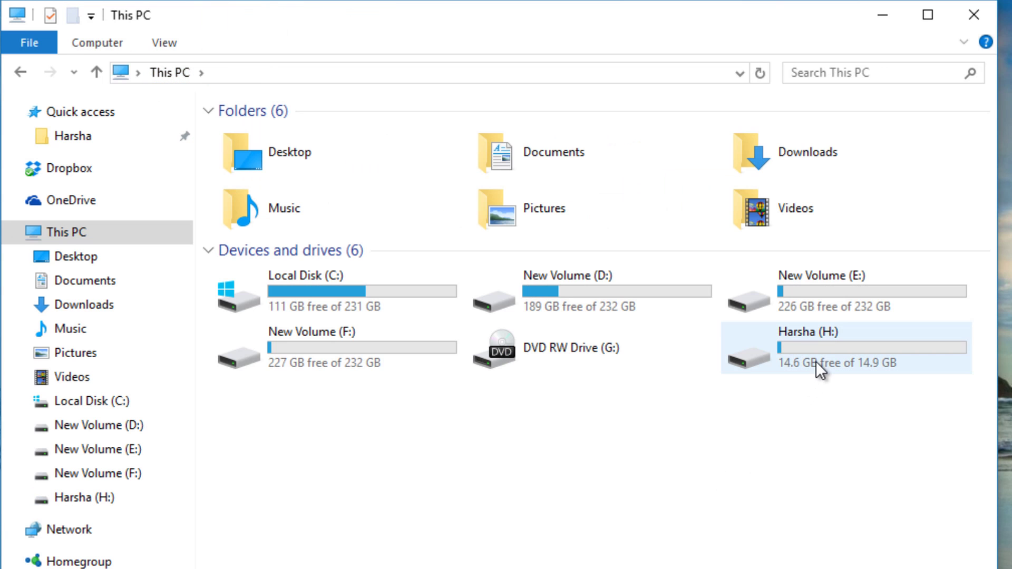
{"action": "right_click", "coordinate": [784, 342]}
{"action": "left_click", "coordinate": [839, 52]}
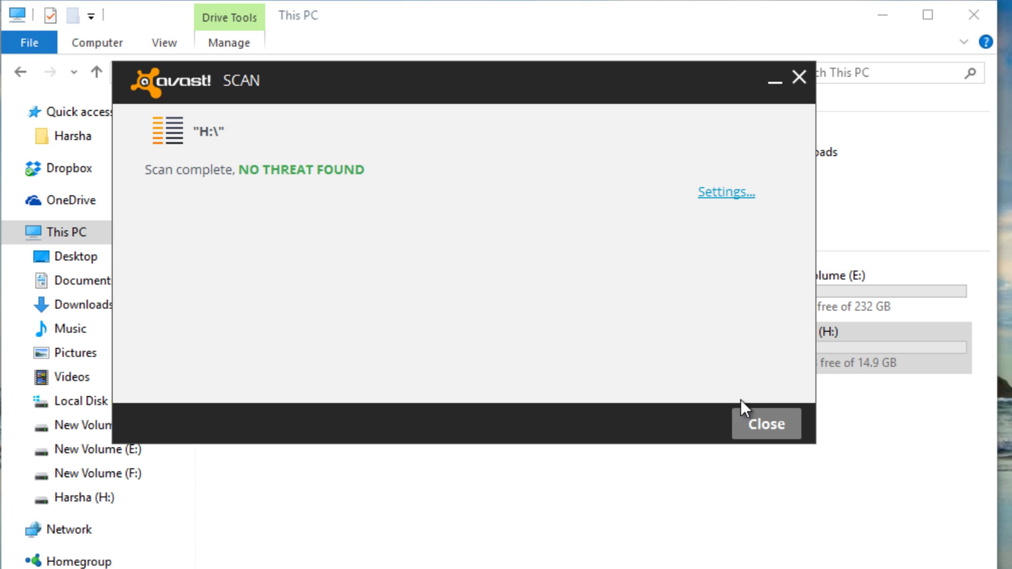
- Review the scan settings, then close the finished no-threat scan window
{"action": "left_click", "coordinate": [720, 192]}
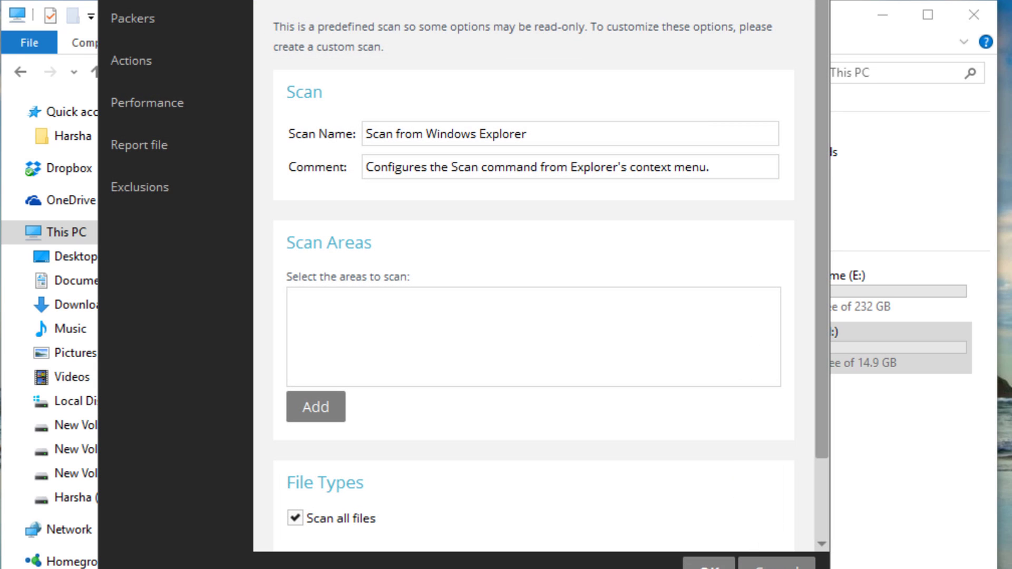
{"action": "left_click", "coordinate": [774, 563]}
{"action": "left_click", "coordinate": [765, 426]}
{"action": "double_click", "coordinate": [788, 332]}
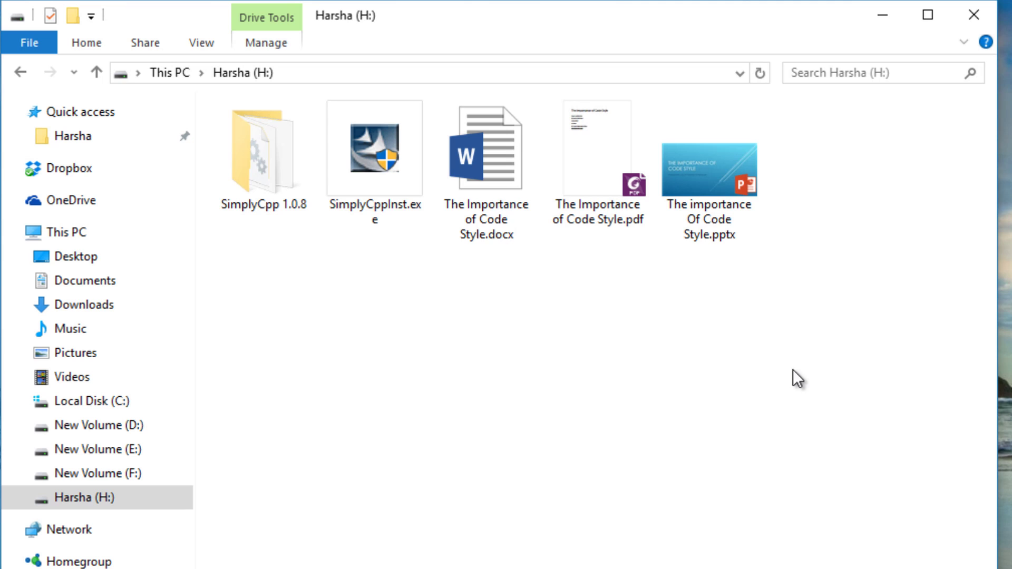
{"action": "double_click", "coordinate": [307, 181]}
{"action": "double_click", "coordinate": [300, 133]}
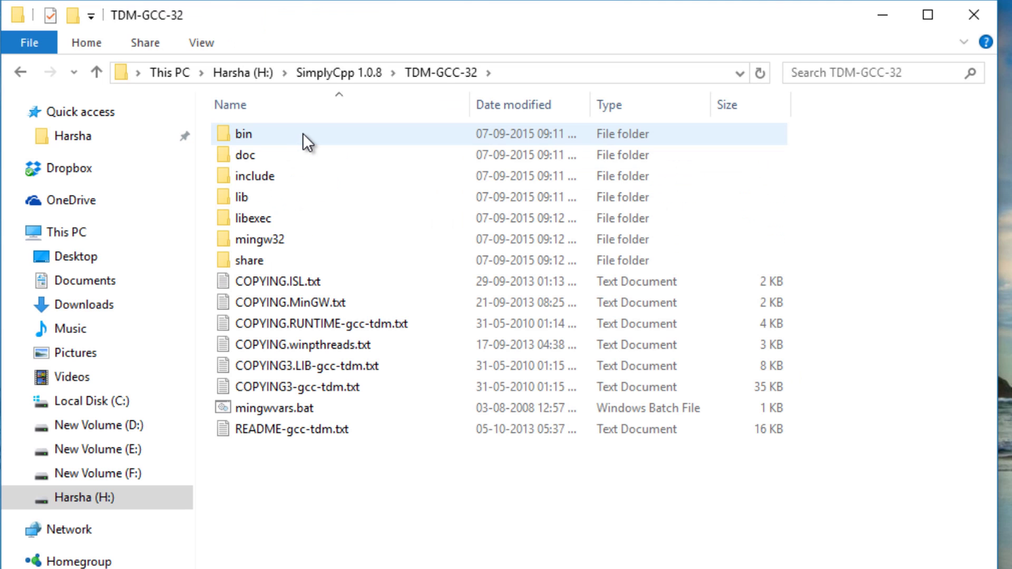
{"action": "double_click", "coordinate": [304, 134]}
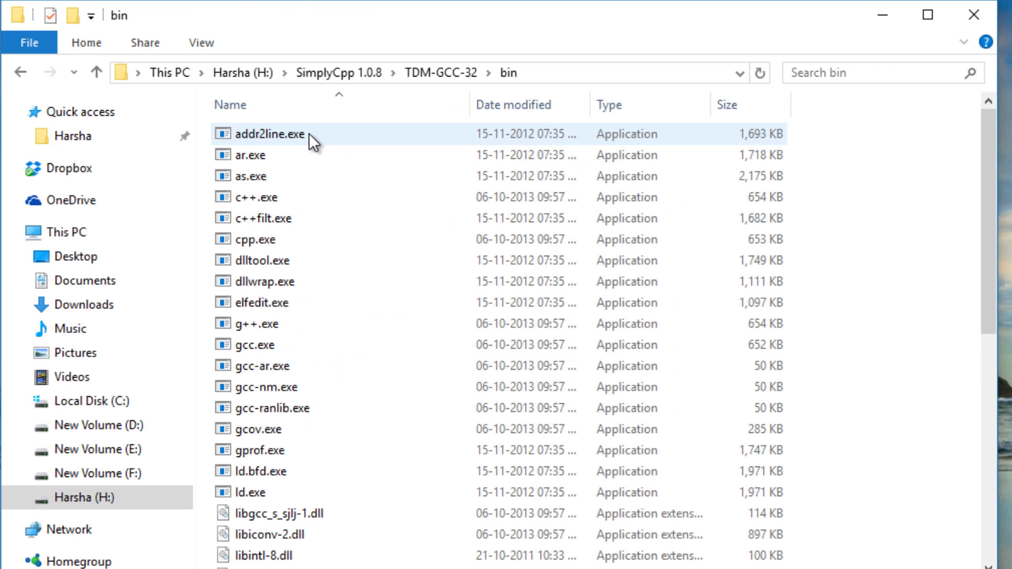
{"action": "scroll", "coordinate": [318, 157], "scroll_direction": "down", "scroll_amount": 7}
{"action": "scroll", "coordinate": [325, 173], "scroll_direction": "up", "scroll_amount": 1}
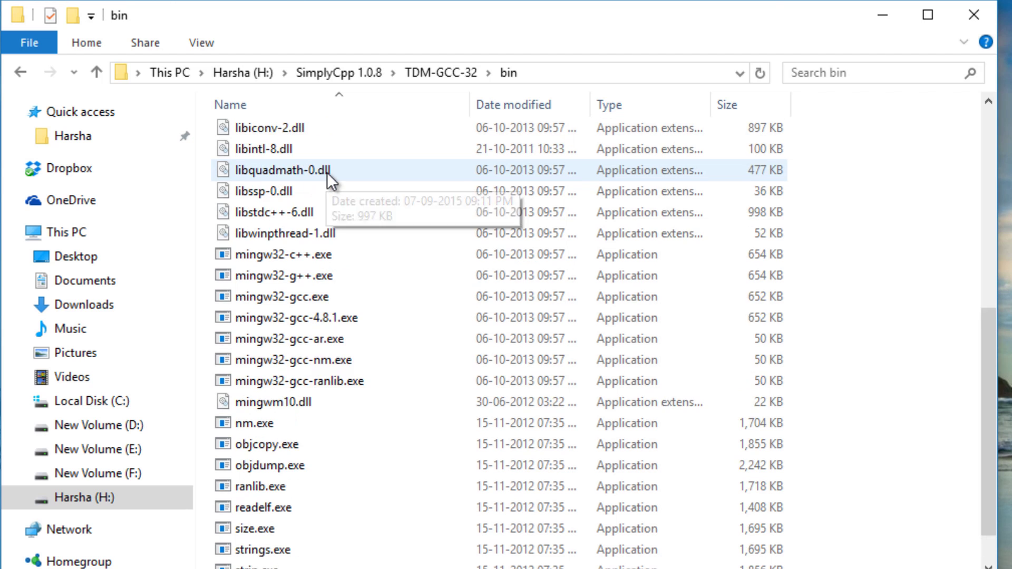
{"action": "scroll", "coordinate": [326, 172], "scroll_direction": "down", "scroll_amount": 1}
{"action": "left_click", "coordinate": [426, 71]}
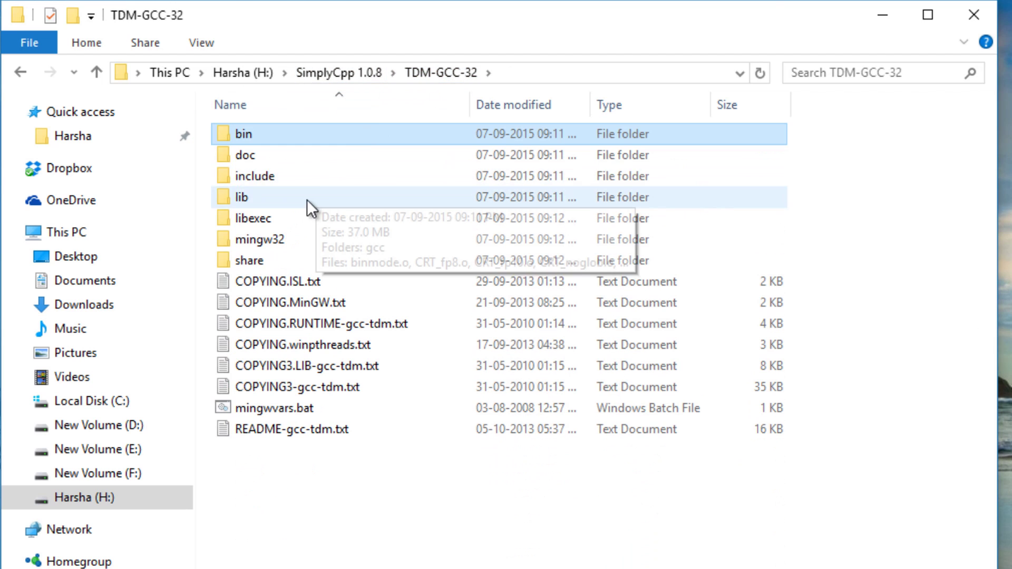
{"action": "double_click", "coordinate": [312, 156]}
{"action": "left_click", "coordinate": [448, 74]}
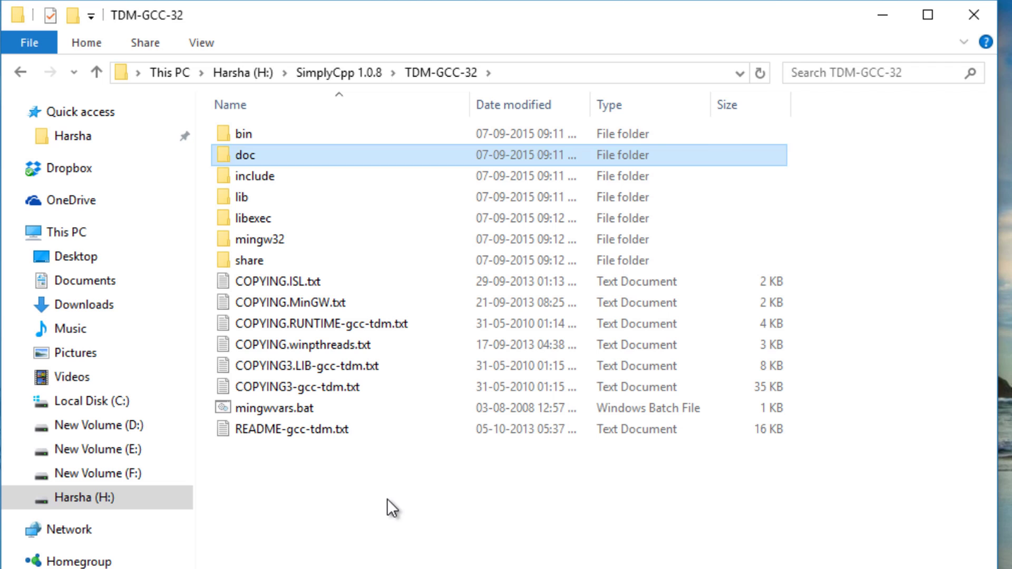
{"action": "left_click", "coordinate": [363, 70]}
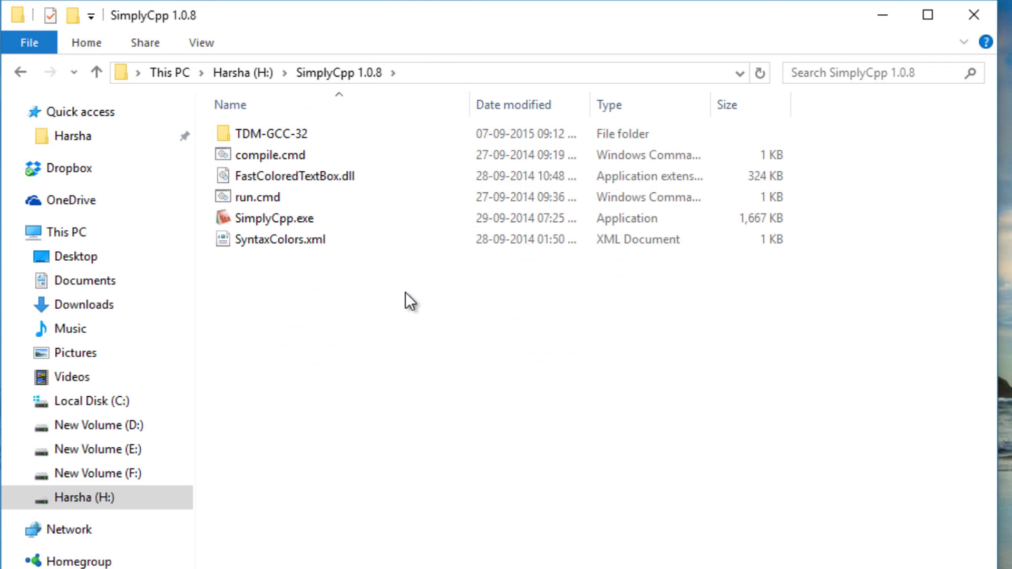
{"action": "left_click", "coordinate": [243, 74]}
{"action": "left_click", "coordinate": [375, 420]}
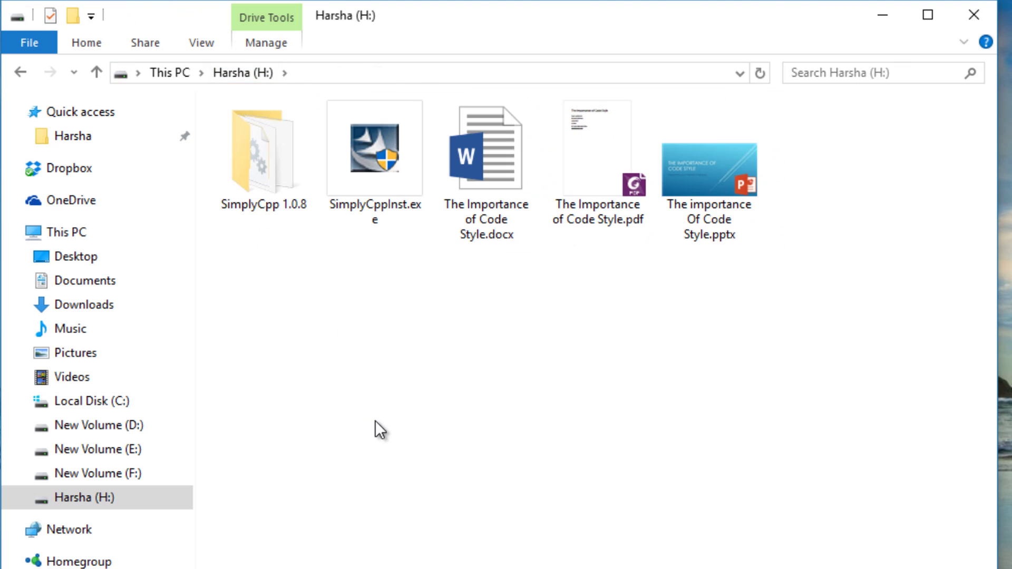